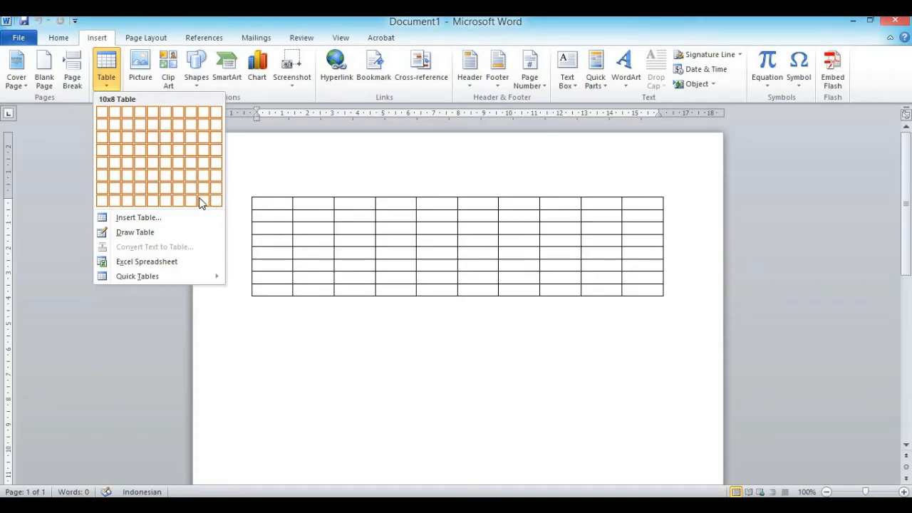
# Insert a table with 5 columns and 5 rows through the Insert Table dialog
pyautogui.click(122, 221)
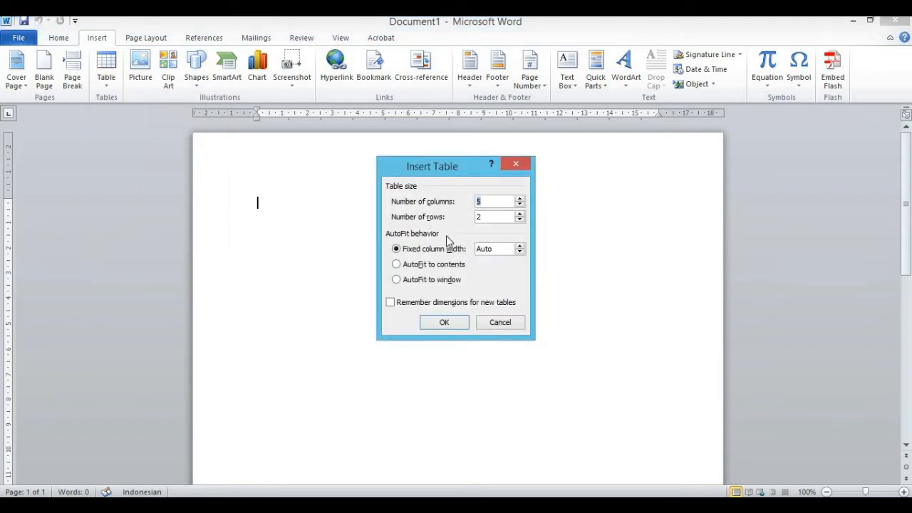
pyautogui.doubleClick(488, 216)
pyautogui.write('5')
pyautogui.click(453, 324)
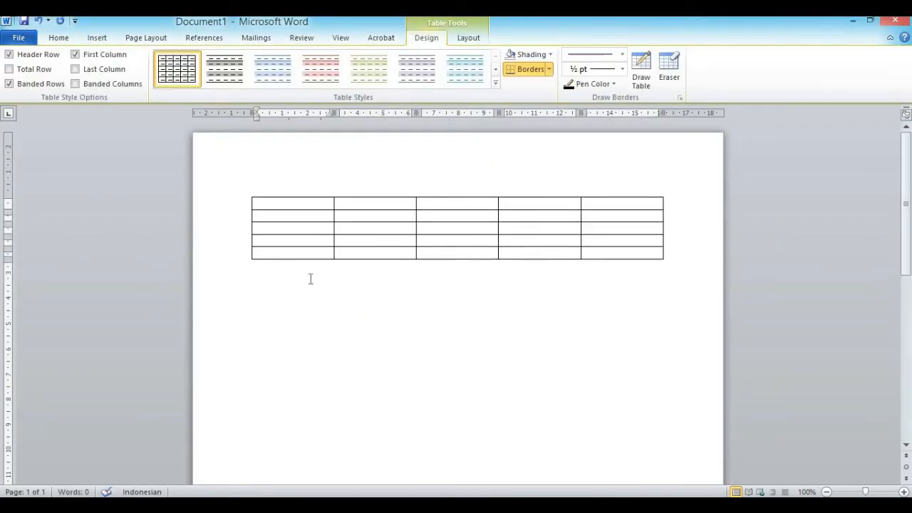
# Check the new table's top row and first column, then put the cursor in the first header cell
pyautogui.moveTo(272, 203); pyautogui.dragTo(596, 211)
pyautogui.click(283, 210)
pyautogui.moveTo(283, 205); pyautogui.dragTo(286, 249)
pyautogui.click(371, 335)
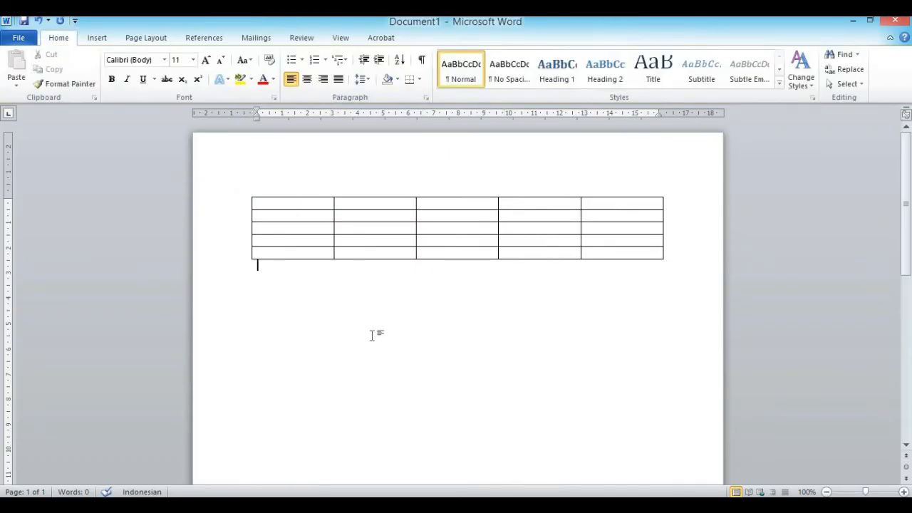
pyautogui.click(291, 206)
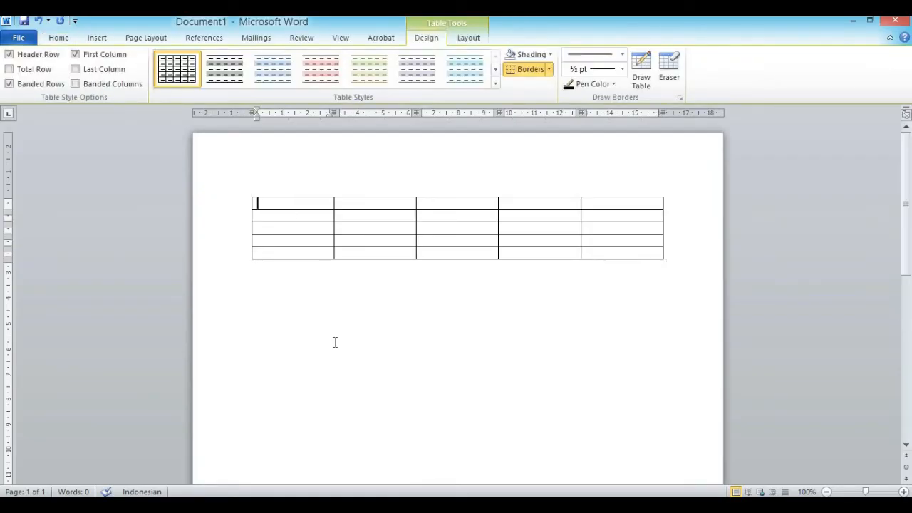
# Type the headings No, Nama, NPM, Program Studi and Keterangan across the top row
pyautogui.write('Nno')
pyautogui.press('BackSpace')
pyautogui.press('BackSpace')
pyautogui.write('o')
pyautogui.press('Tab')
pyautogui.write('Nama')
pyautogui.press('Tab')
pyautogui.write('NPM')
pyautogui.press('Tab')
pyautogui.write('Pr')
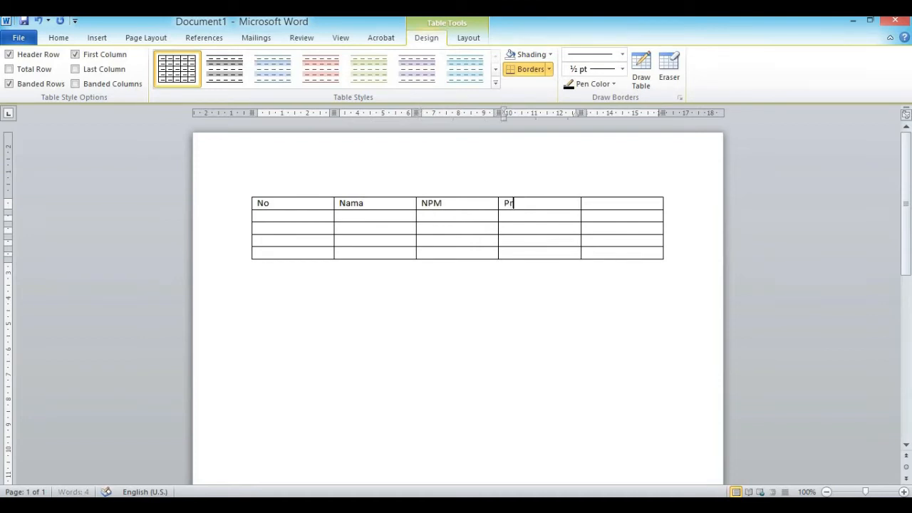
pyautogui.write('ogram Studi')
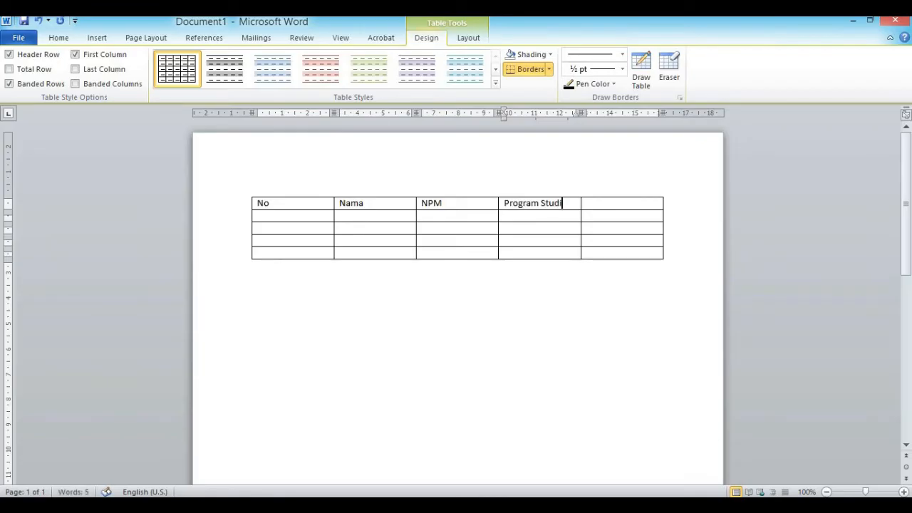
pyautogui.press('Tab')
pyautogui.write('Keterangan')
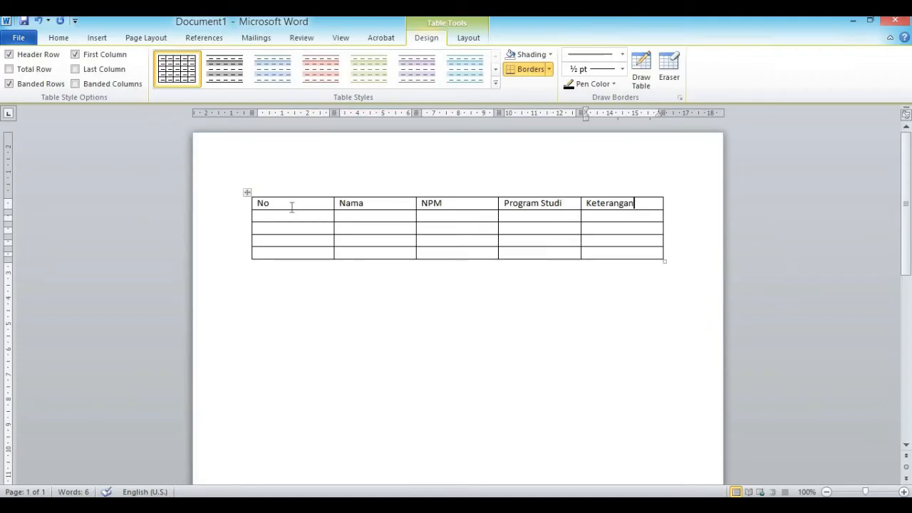
# Set a specified height of 1 cm for the header row in Table Properties
pyautogui.moveTo(260, 202); pyautogui.dragTo(604, 209)
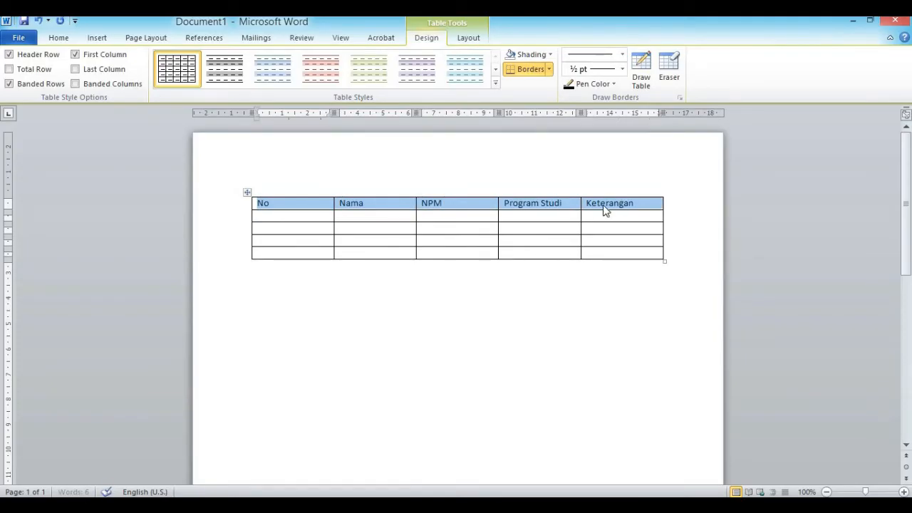
pyautogui.rightClick(461, 206)
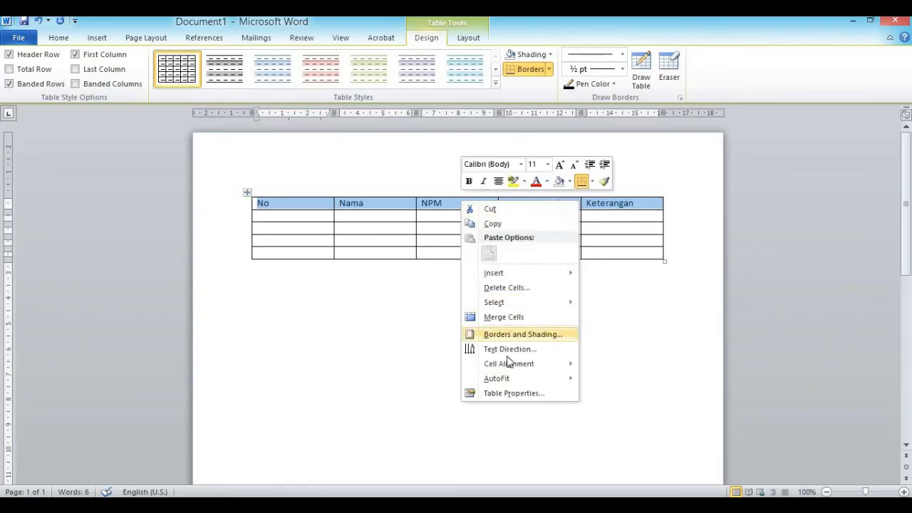
pyautogui.click(509, 393)
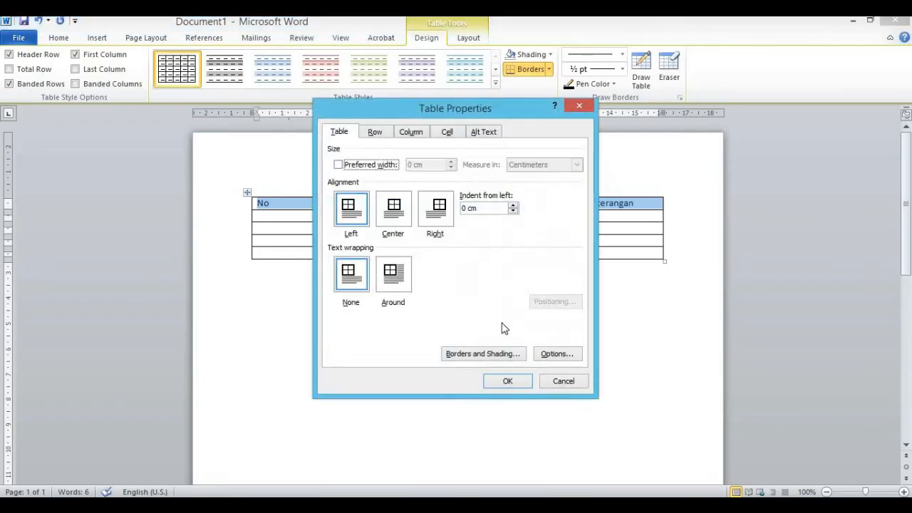
pyautogui.moveTo(436, 104); pyautogui.dragTo(560, 129)
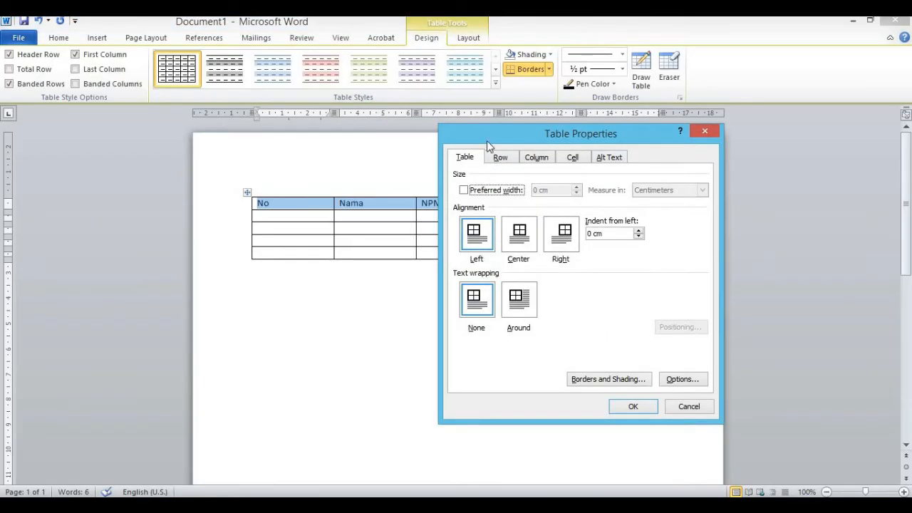
pyautogui.click(500, 158)
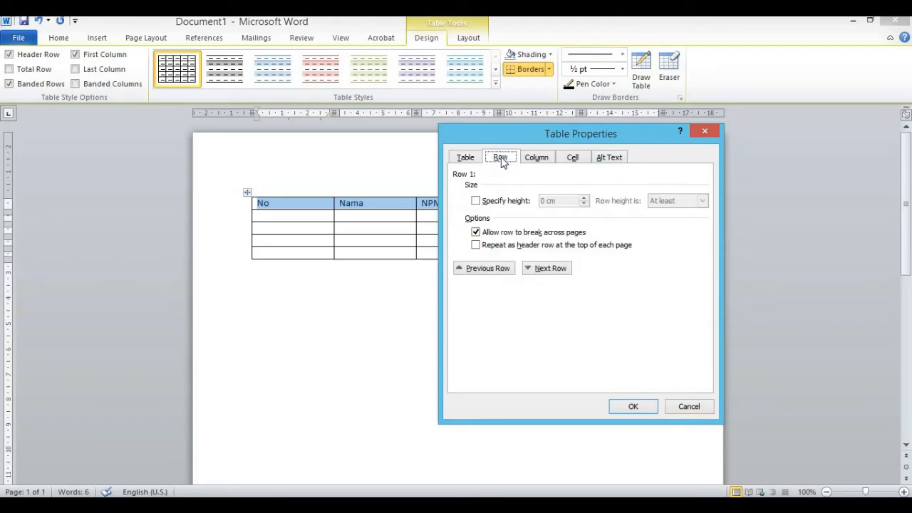
pyautogui.click(476, 201)
pyautogui.click(584, 198)
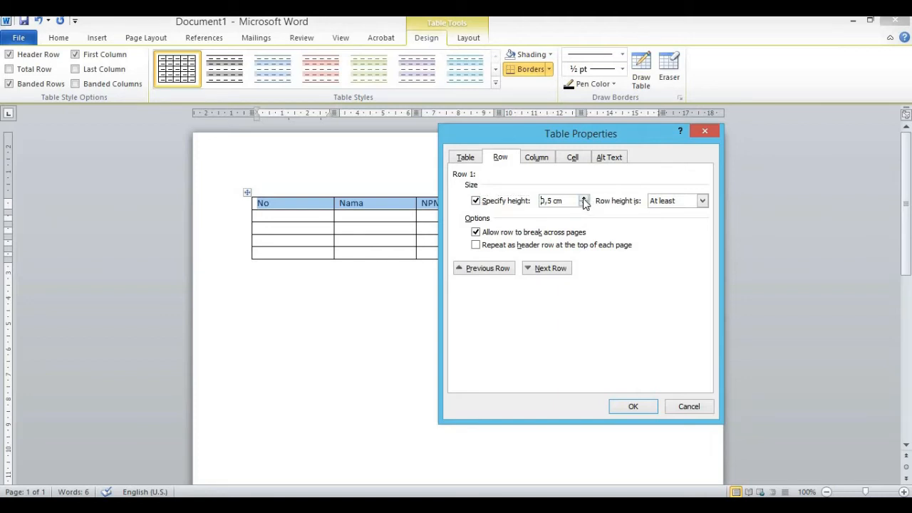
pyautogui.click(584, 198)
pyautogui.click(633, 406)
pyautogui.click(389, 275)
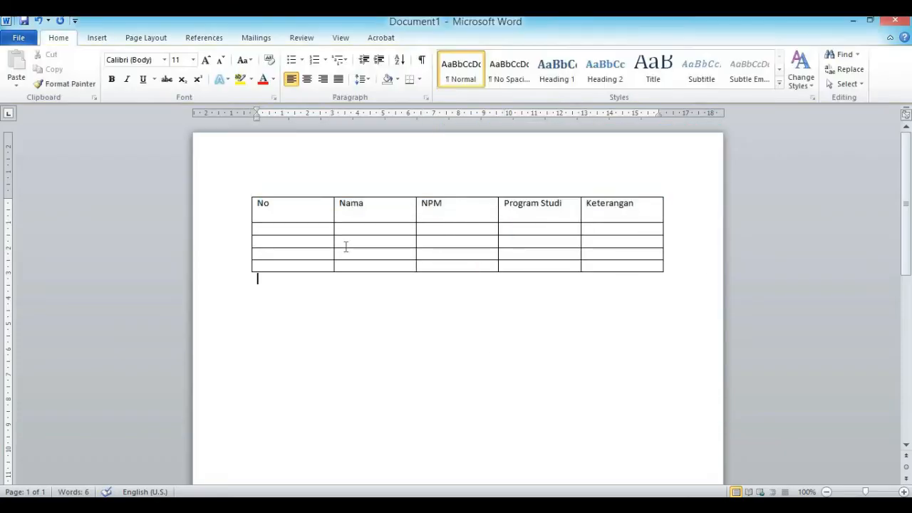
pyautogui.click(261, 205)
# Centre the header labels with Align Center, and narrow the No column to widen Nama
pyautogui.moveTo(263, 208); pyautogui.dragTo(600, 211)
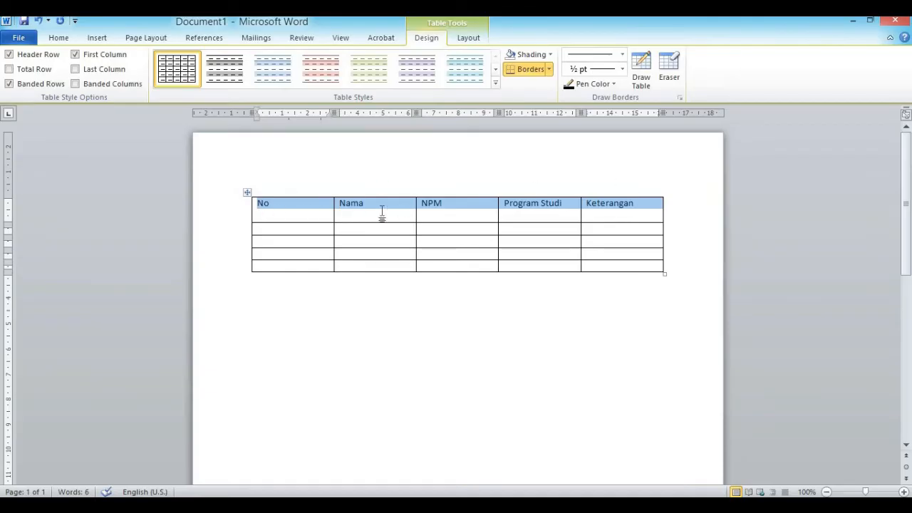
pyautogui.click(280, 218)
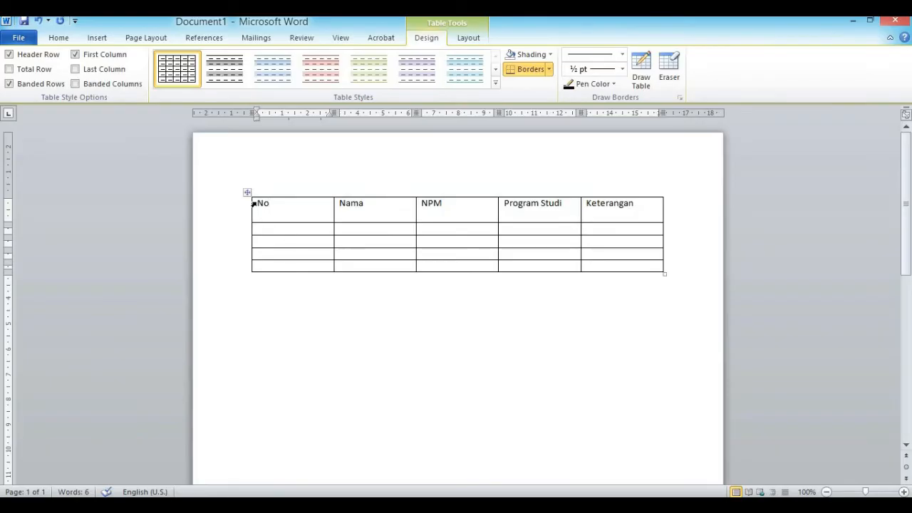
pyautogui.moveTo(258, 203); pyautogui.dragTo(605, 208)
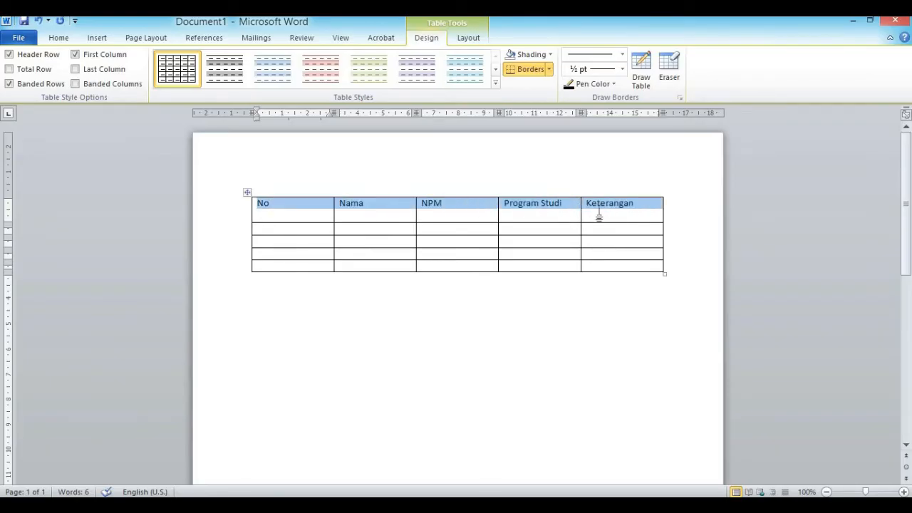
pyautogui.rightClick(524, 210)
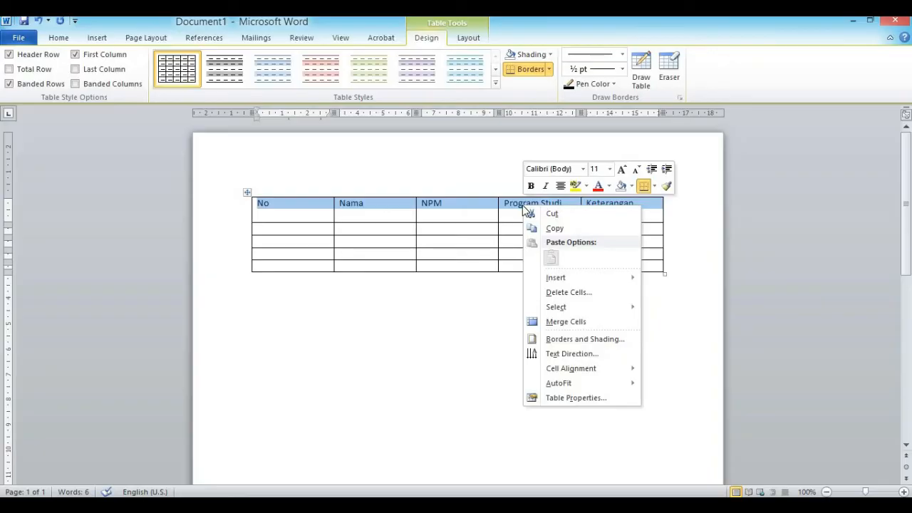
pyautogui.moveTo(572, 374)
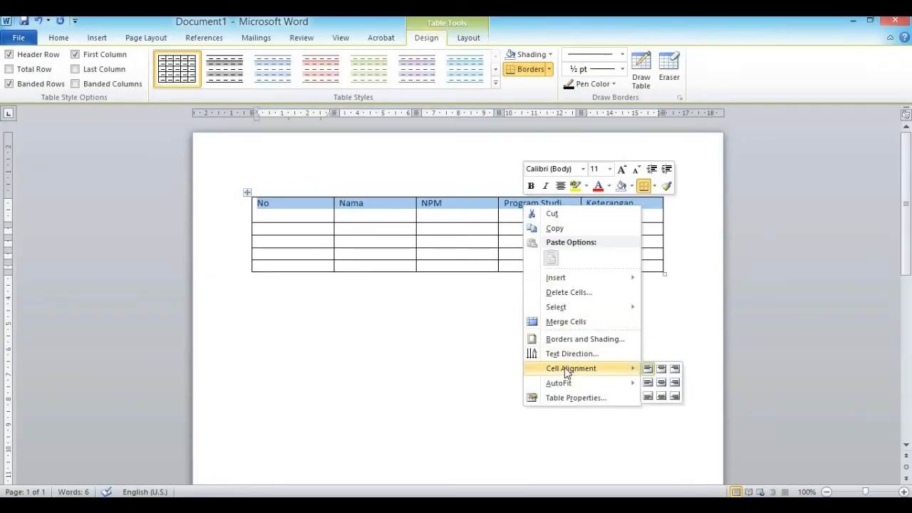
pyautogui.click(661, 383)
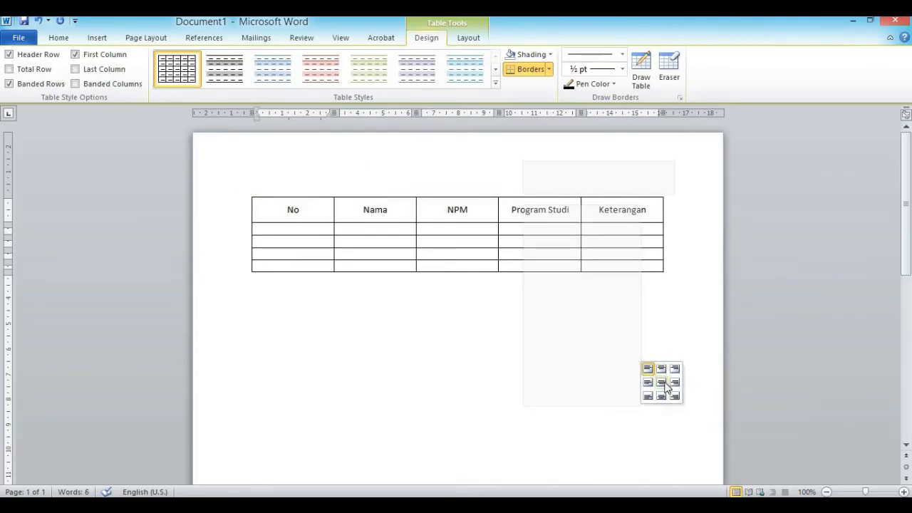
pyautogui.click(377, 387)
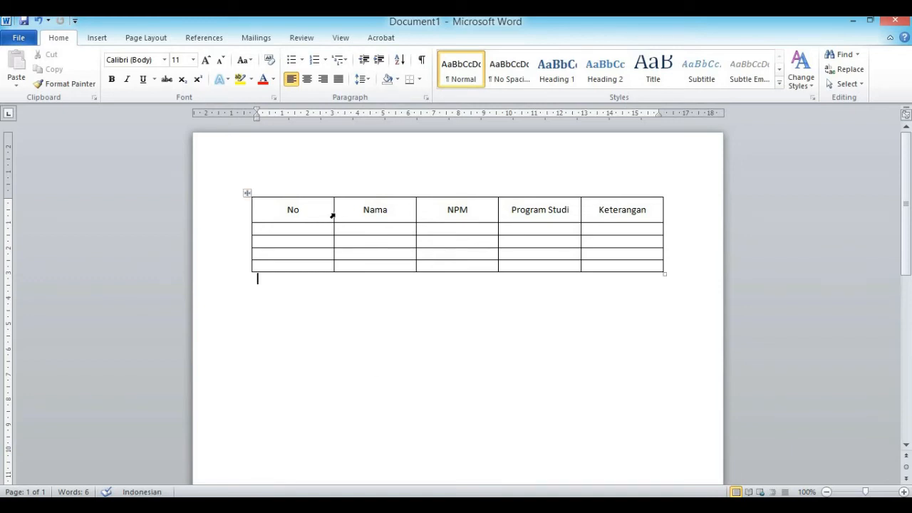
pyautogui.moveTo(332, 213); pyautogui.dragTo(294, 213)
# Enter 1., a student's name and their NPM in the first data row
pyautogui.click(271, 227)
pyautogui.moveTo(292, 232); pyautogui.dragTo(620, 259)
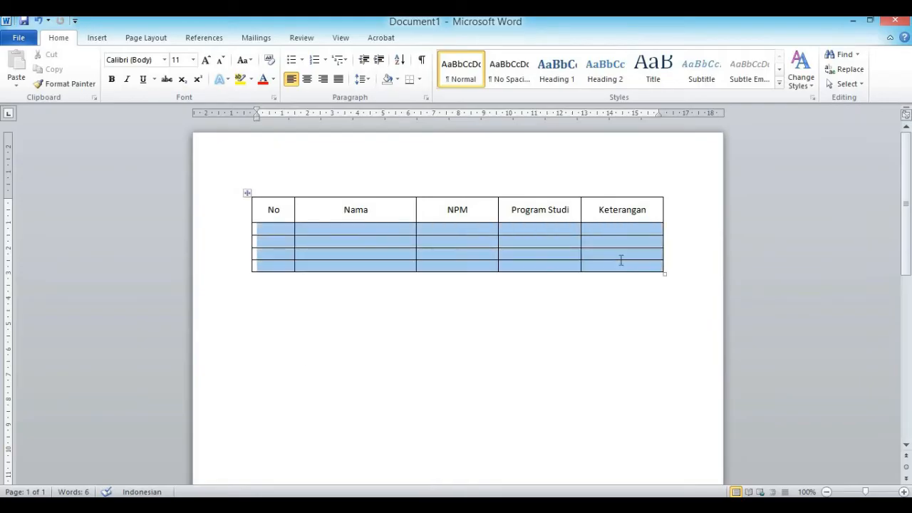
pyautogui.click(566, 377)
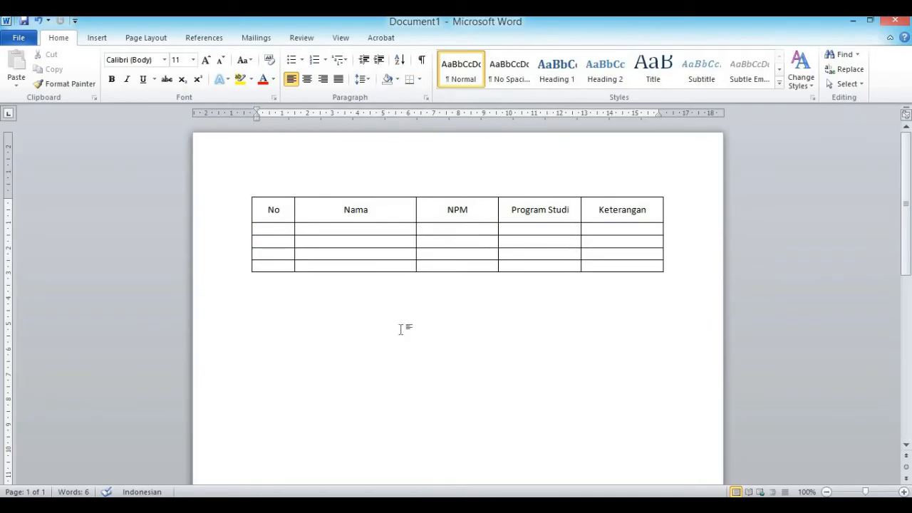
pyautogui.click(277, 226)
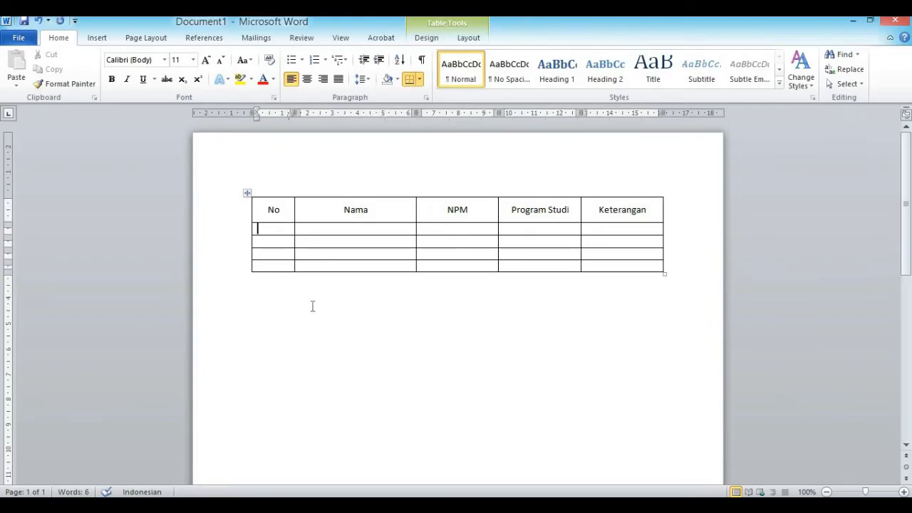
pyautogui.write('1.')
pyautogui.press('Tab')
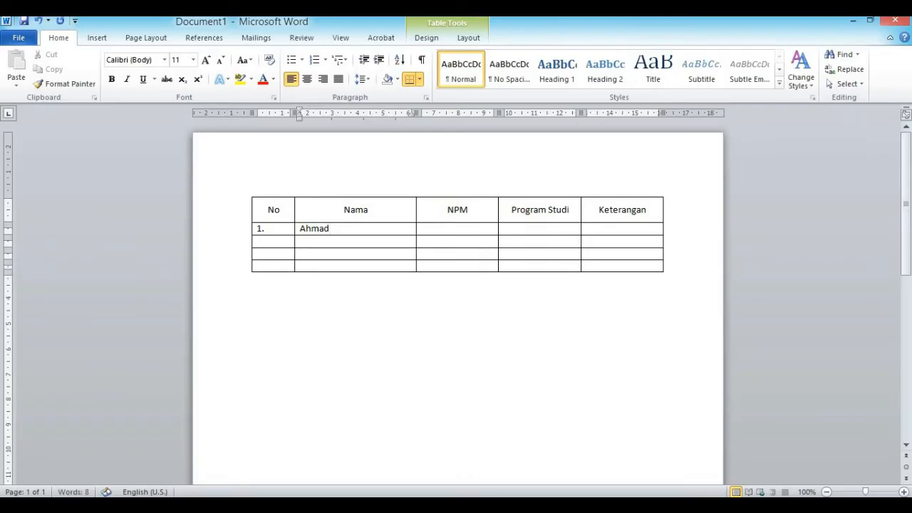
pyautogui.press('Tab')
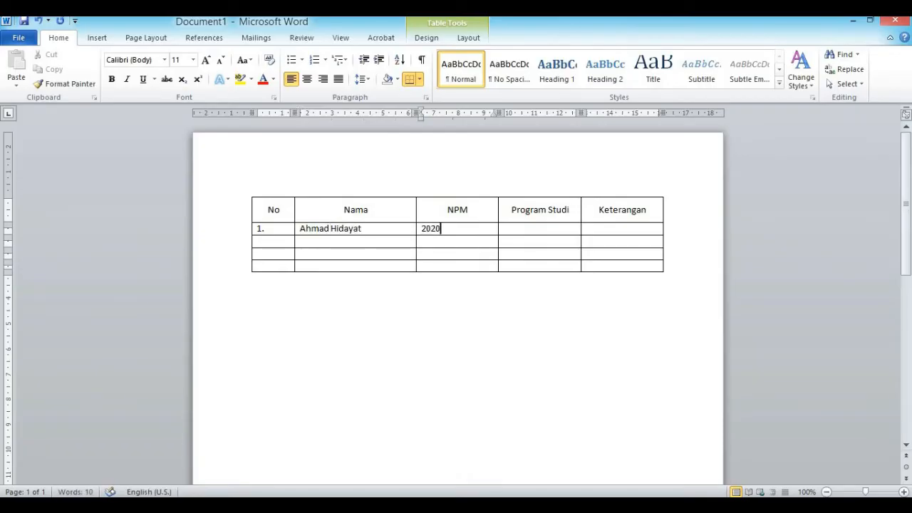
# Fill the first row's Program Studi with Informatika and Keterangan with Aktif
pyautogui.click(543, 229)
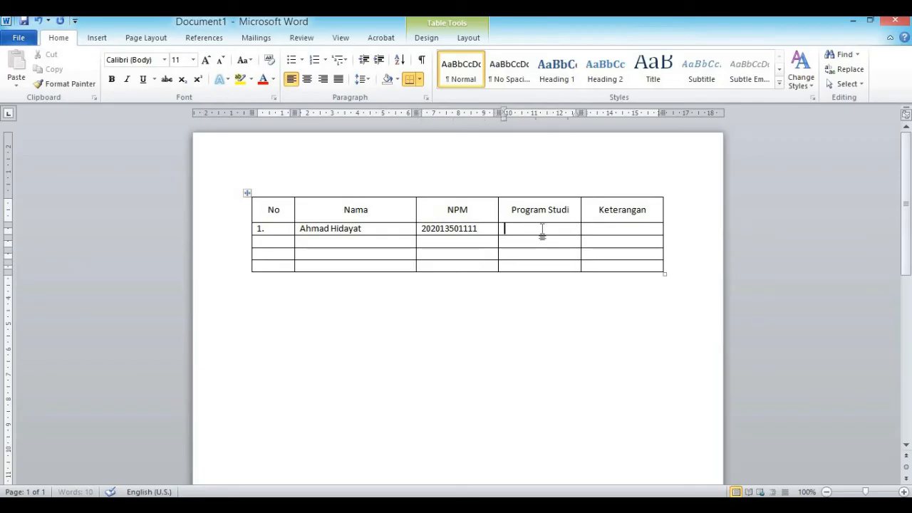
pyautogui.write('Informatika')
pyautogui.press('Tab')
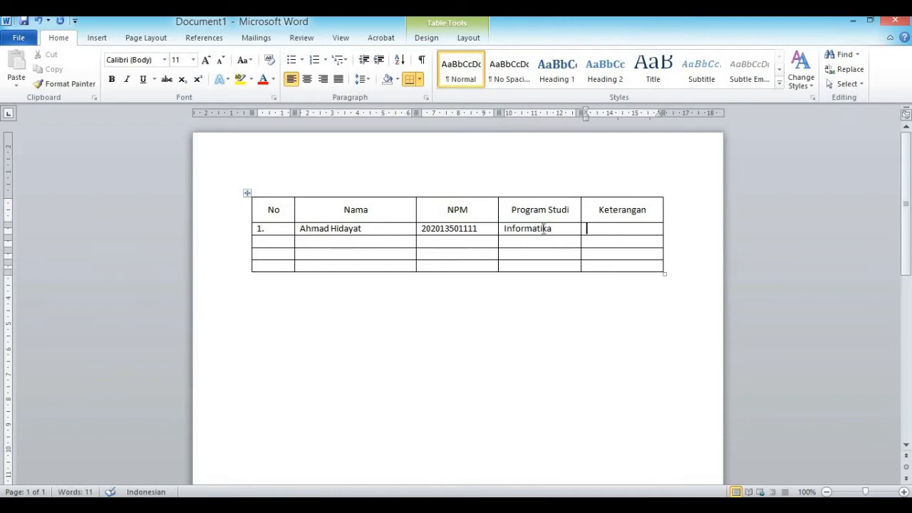
pyautogui.write('Aktif')
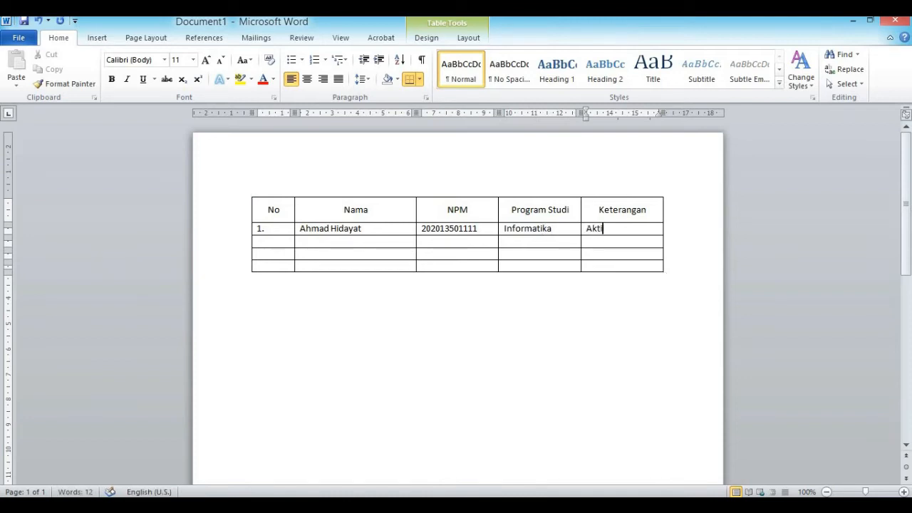
pyautogui.click(404, 327)
# Centre every entry of the first student row using Layout's Align Center
pyautogui.moveTo(255, 229); pyautogui.dragTo(613, 210)
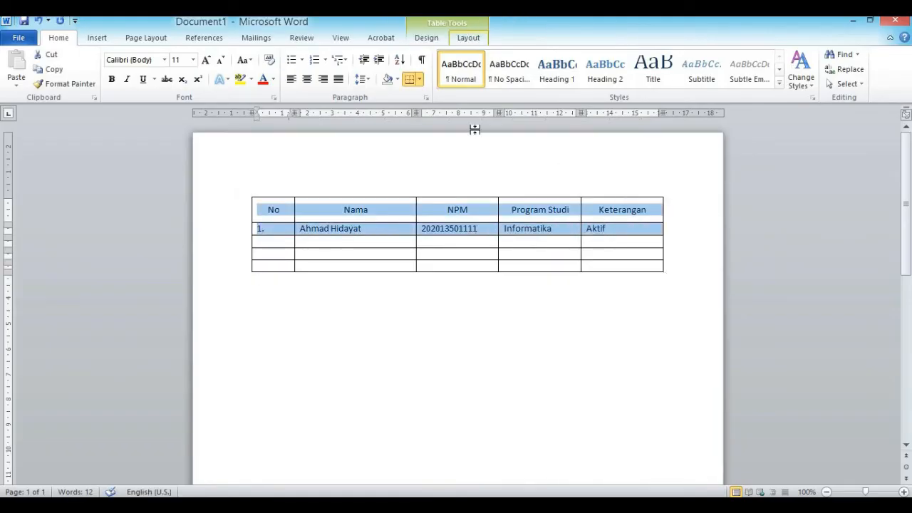
pyautogui.click(478, 228)
pyautogui.moveTo(260, 229); pyautogui.dragTo(605, 235)
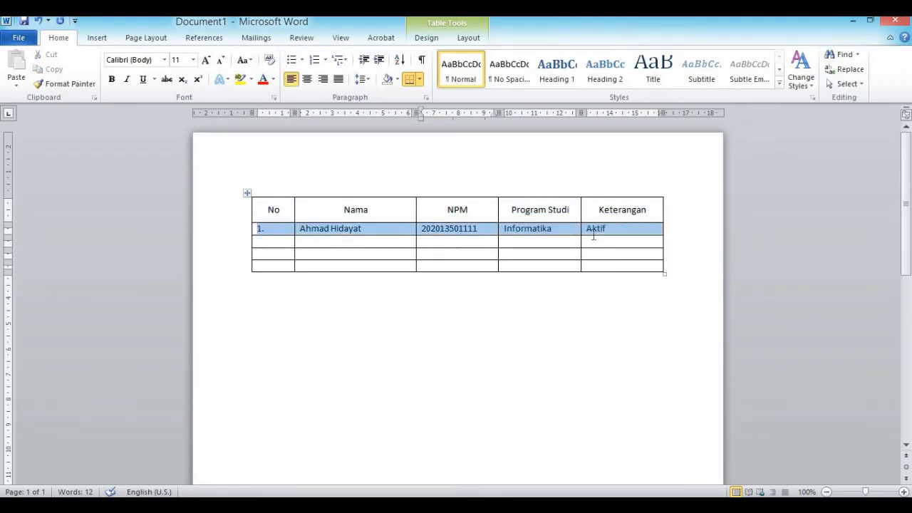
pyautogui.rightClick(535, 232)
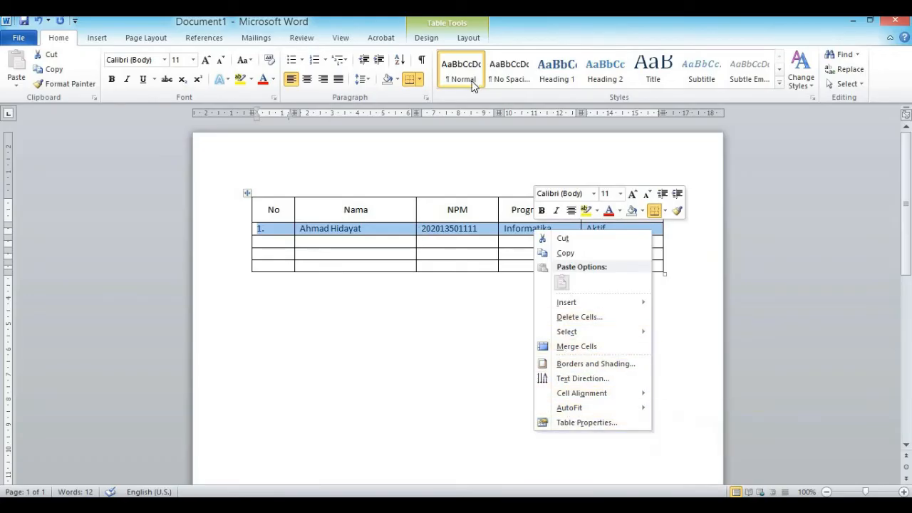
pyautogui.click(425, 35)
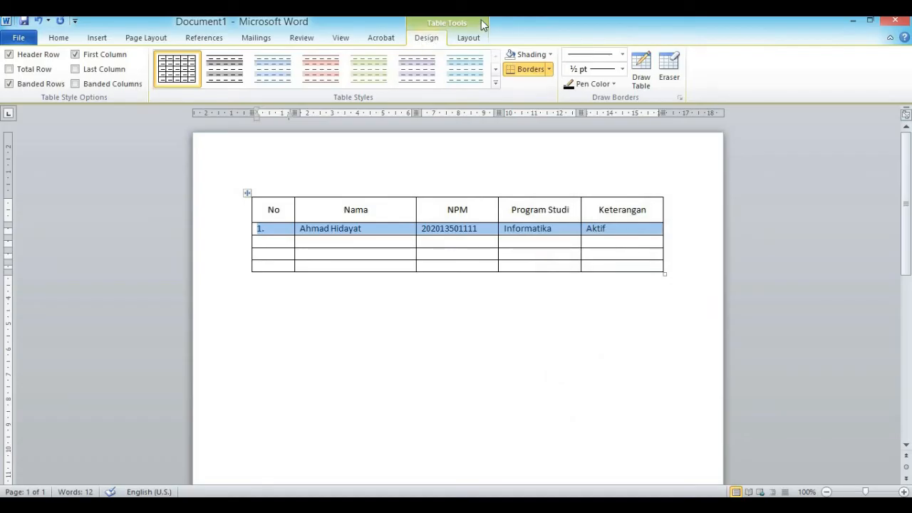
pyautogui.click(463, 38)
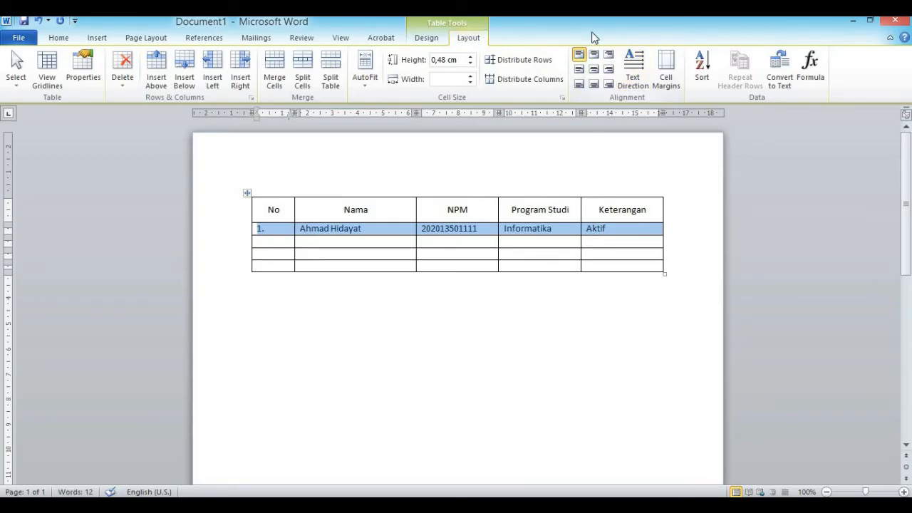
pyautogui.click(595, 72)
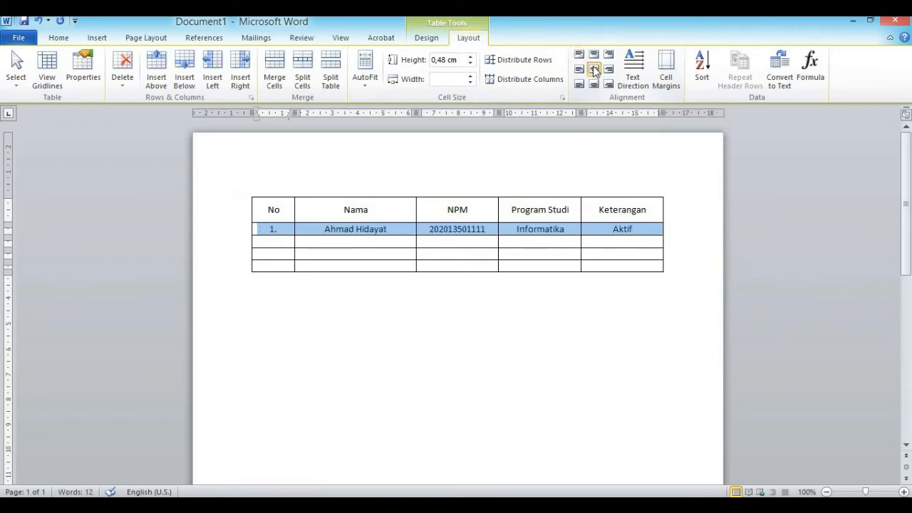
pyautogui.click(579, 70)
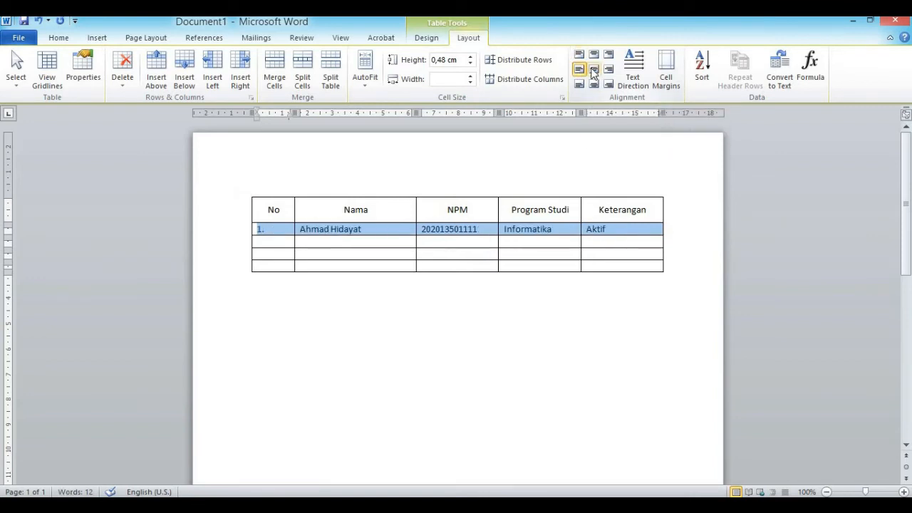
pyautogui.click(593, 69)
pyautogui.click(377, 327)
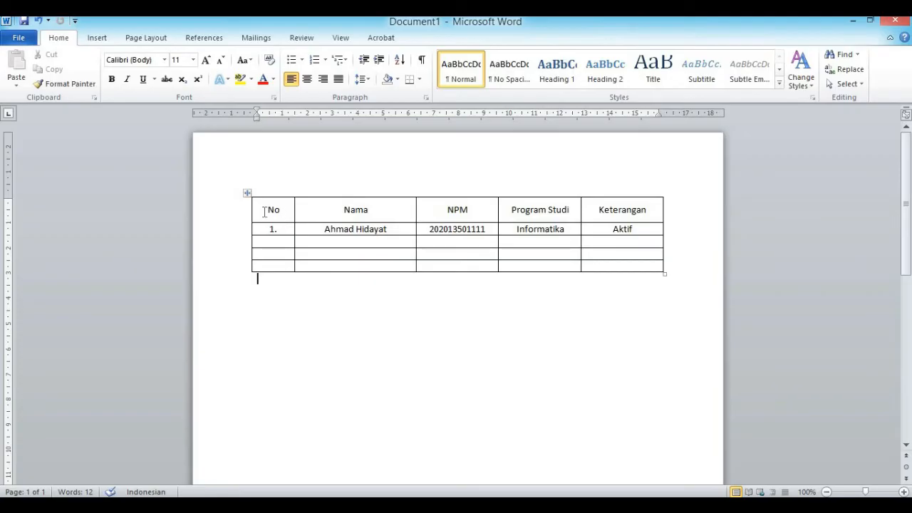
# Fill the selected header row with the orange standard shading colour
pyautogui.moveTo(264, 211); pyautogui.dragTo(345, 206)
pyautogui.moveTo(408, 207); pyautogui.dragTo(583, 206)
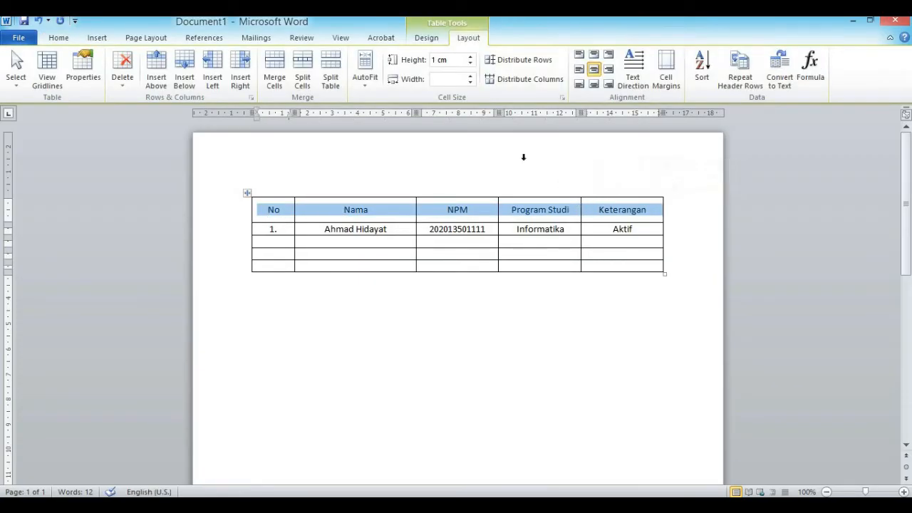
pyautogui.click(426, 38)
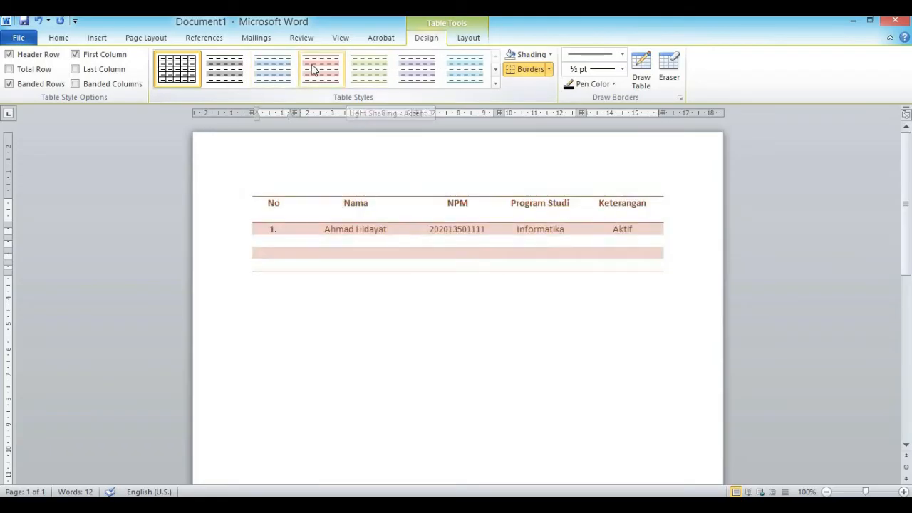
pyautogui.click(417, 69)
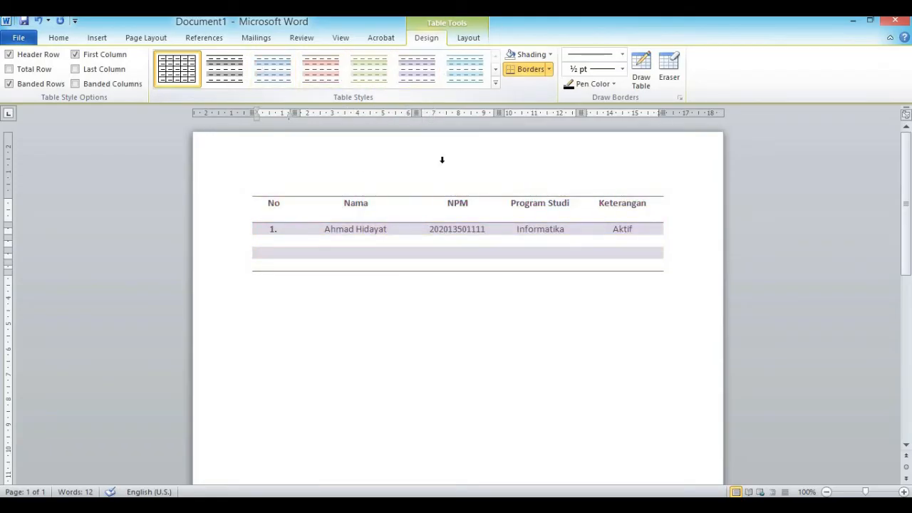
pyautogui.click(550, 55)
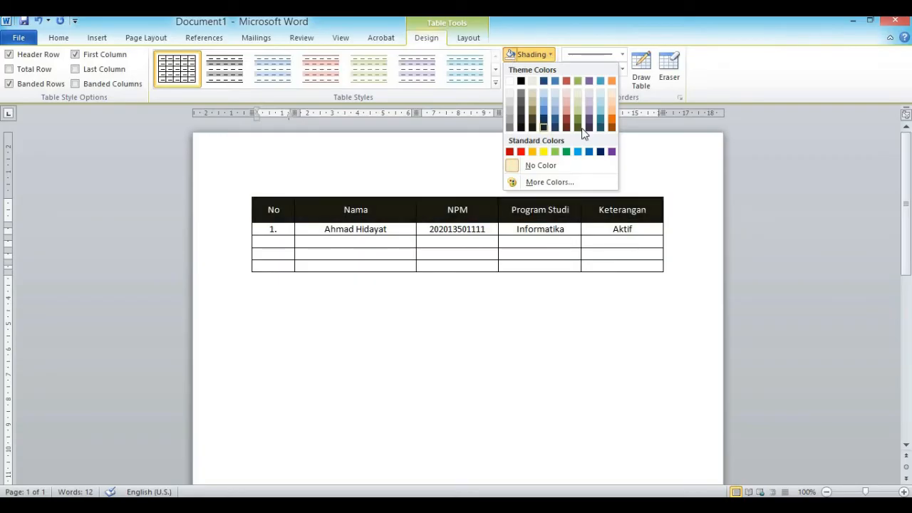
pyautogui.click(532, 153)
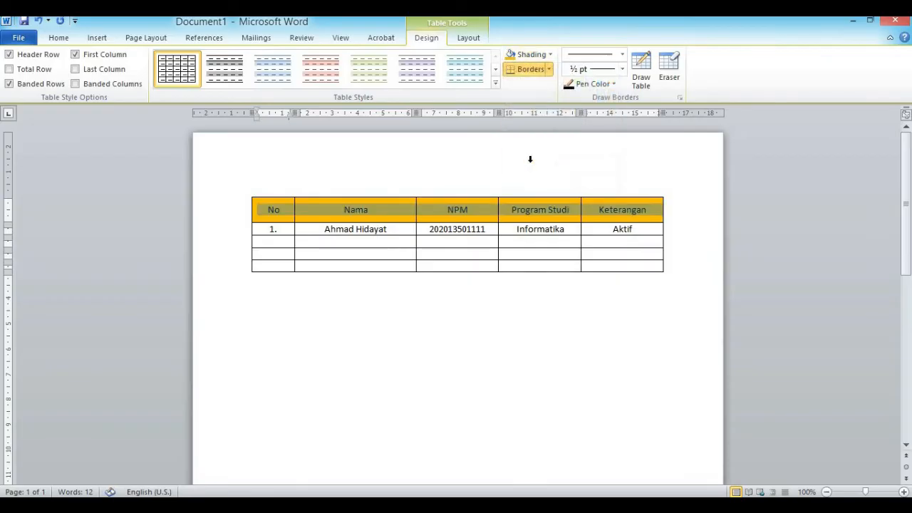
pyautogui.click(520, 306)
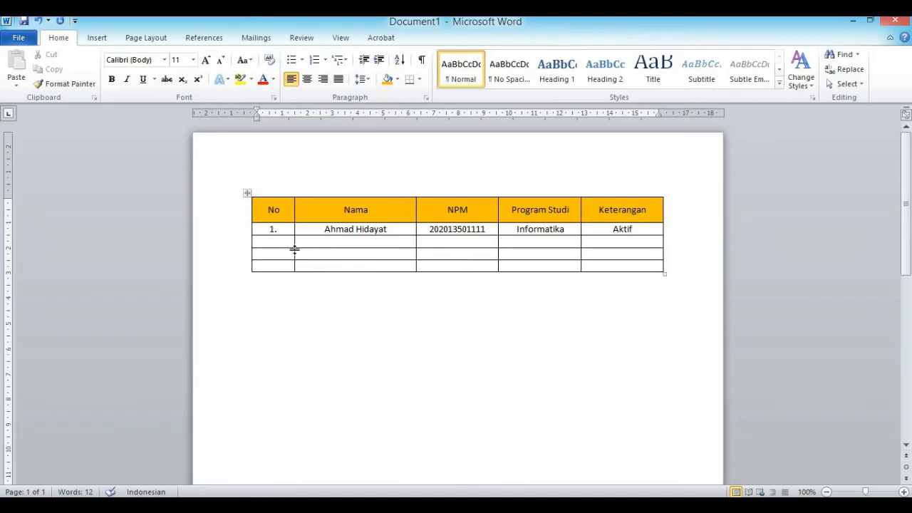
# Shade the four data rows light peach, then select the empty bottom row
pyautogui.moveTo(267, 231); pyautogui.dragTo(621, 264)
pyautogui.click(426, 37)
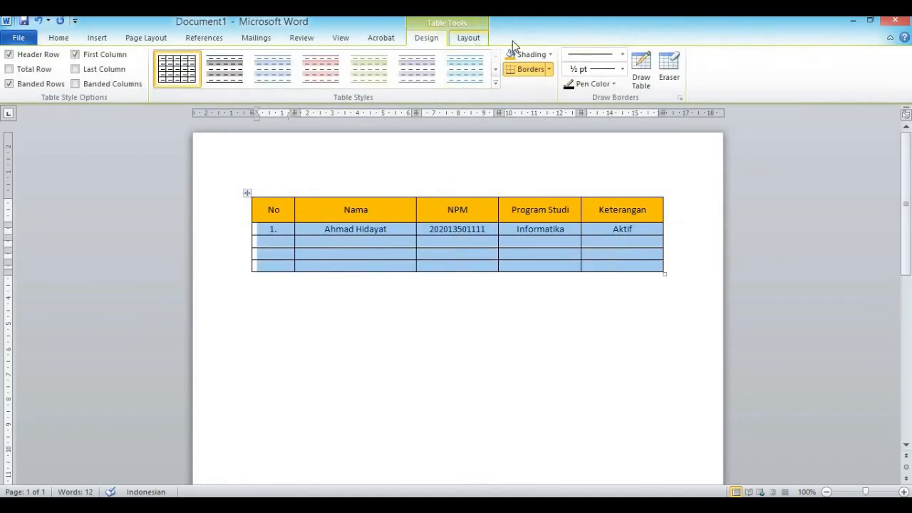
pyautogui.click(550, 54)
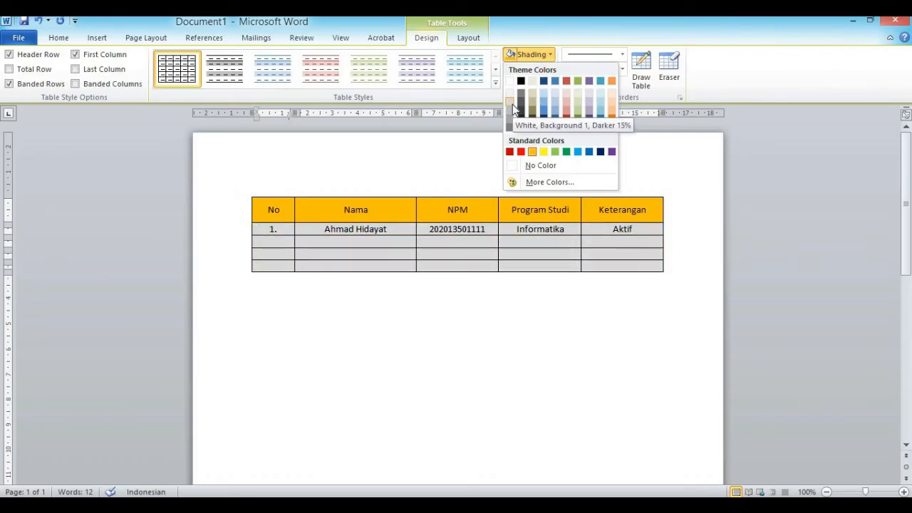
pyautogui.click(613, 93)
pyautogui.click(480, 336)
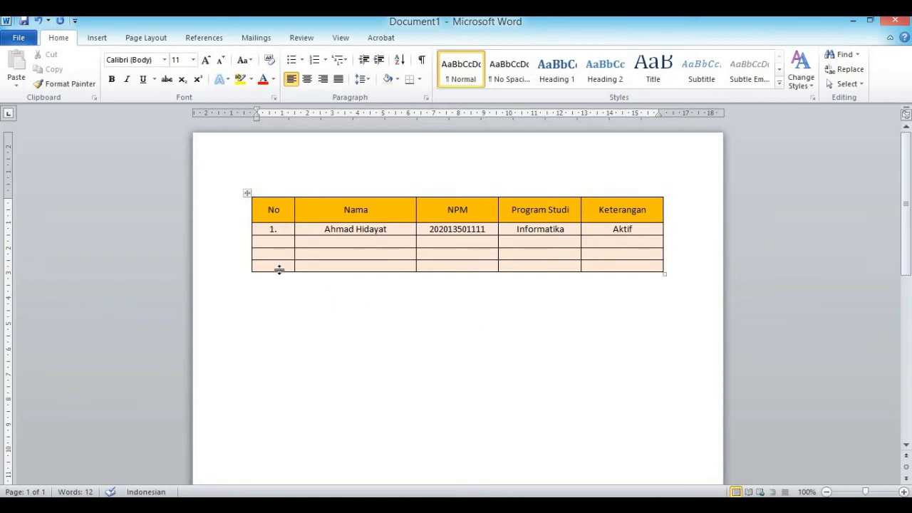
pyautogui.moveTo(279, 269); pyautogui.dragTo(602, 263)
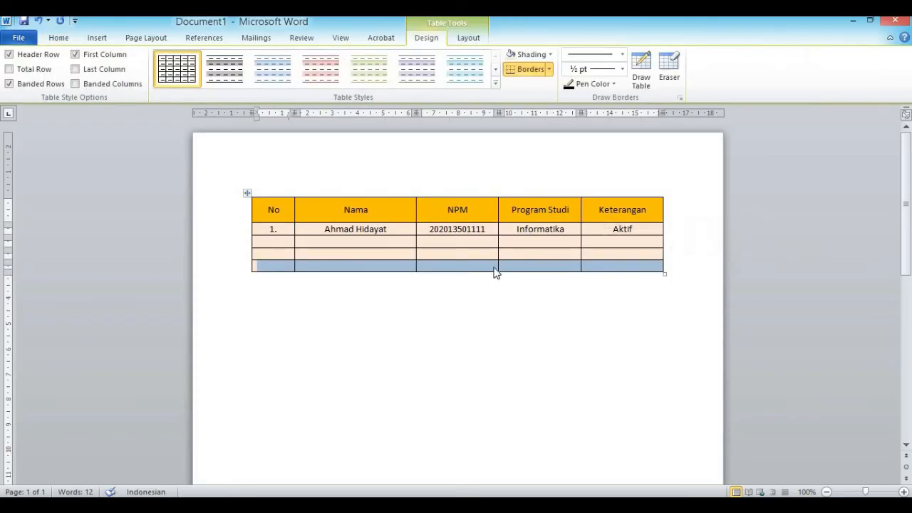
# Combine the five bottom-row cells into one using Layout > Merge Cells
pyautogui.rightClick(464, 271)
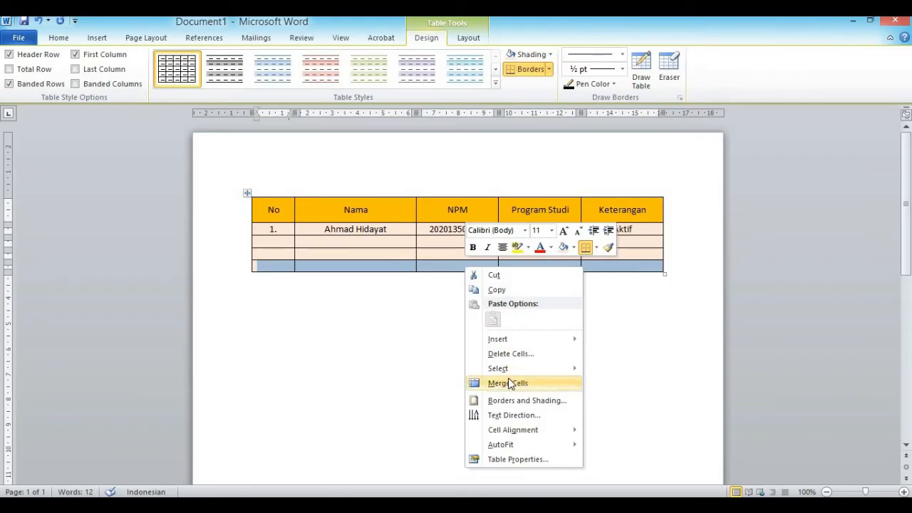
pyautogui.click(465, 39)
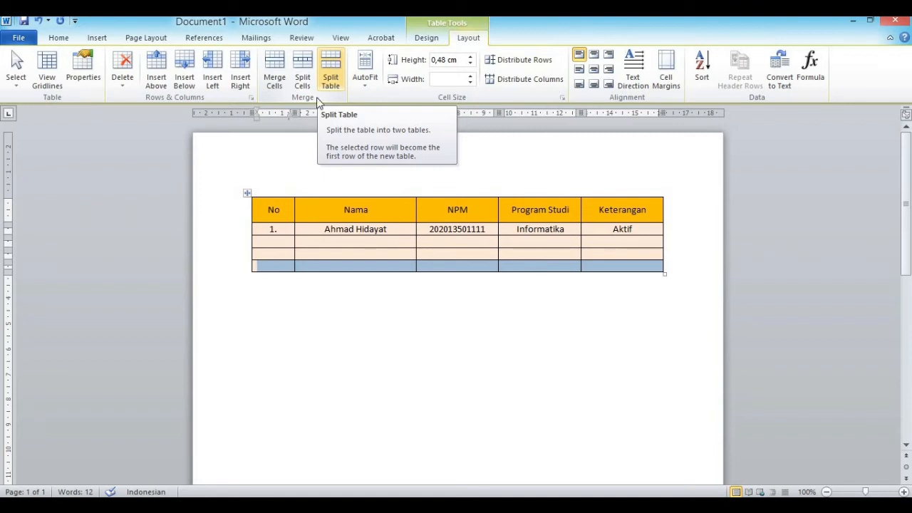
pyautogui.click(277, 77)
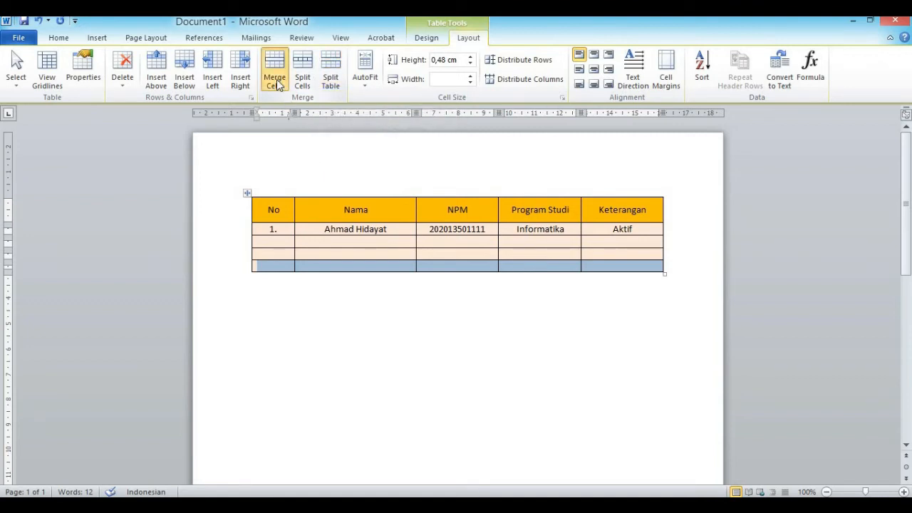
pyautogui.click(461, 344)
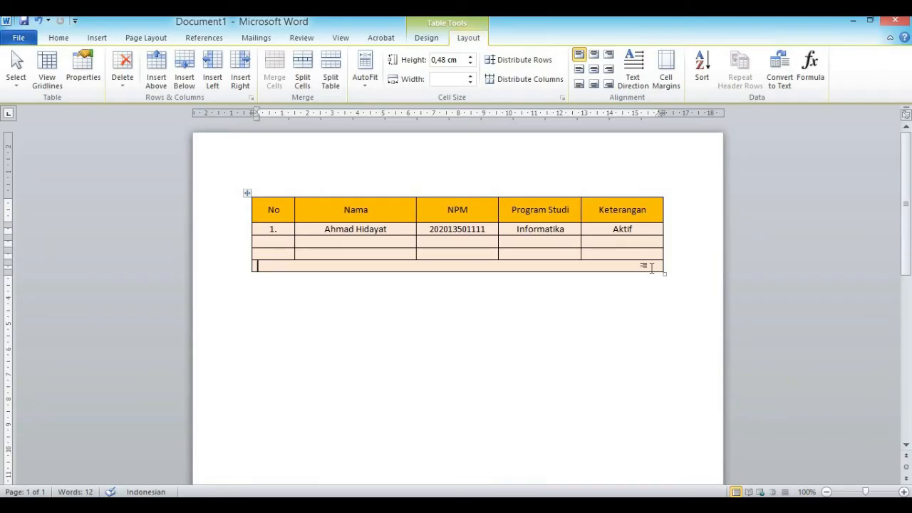
# Type UNIVERSITAS INDRAPRASTA PGRI in the merged row, centred in bold italic
pyautogui.write('UNIVERSI')
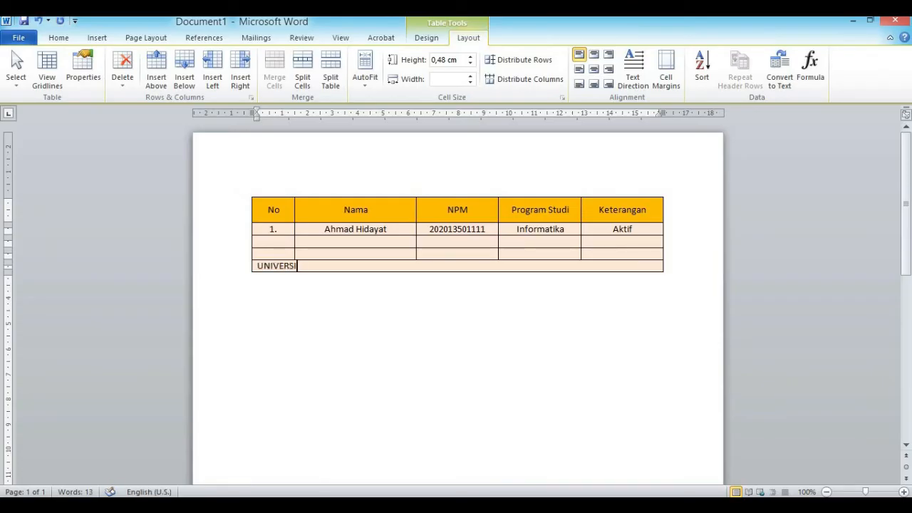
pyautogui.write('TAS INDRAPRASTA PGRI')
pyautogui.moveTo(401, 268); pyautogui.dragTo(258, 265)
pyautogui.click(594, 68)
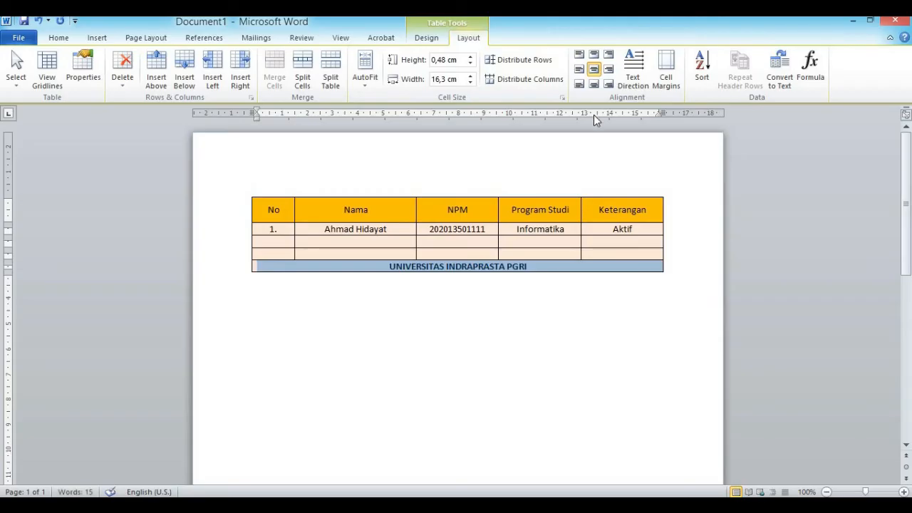
pyautogui.hotkey('ctrl', 'i')
pyautogui.click(505, 321)
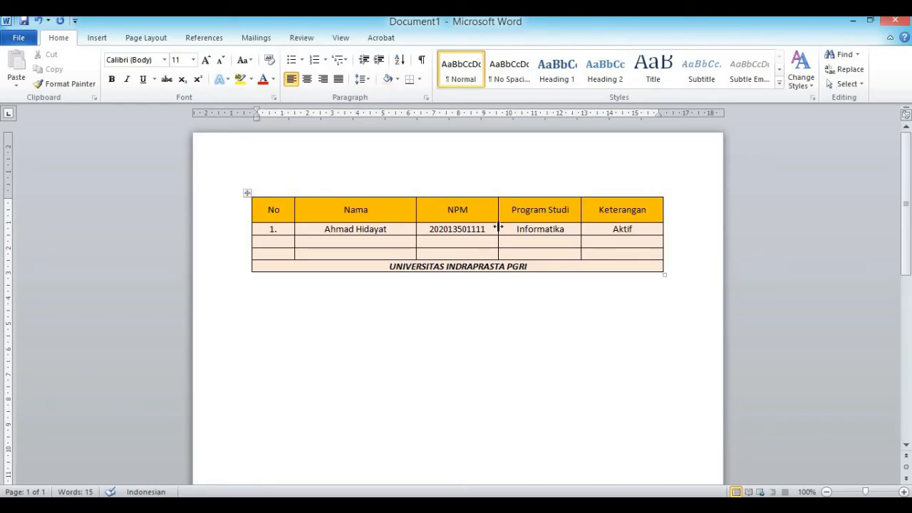
# Merge the Aktif cell and the two blank Keterangan cells beneath it into a single cell
pyautogui.moveTo(430, 229); pyautogui.dragTo(494, 229)
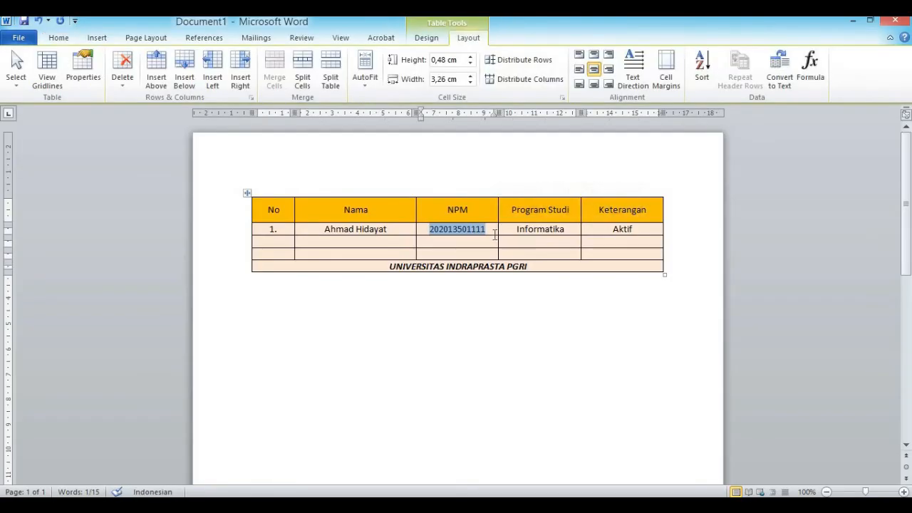
pyautogui.click(609, 312)
pyautogui.click(607, 228)
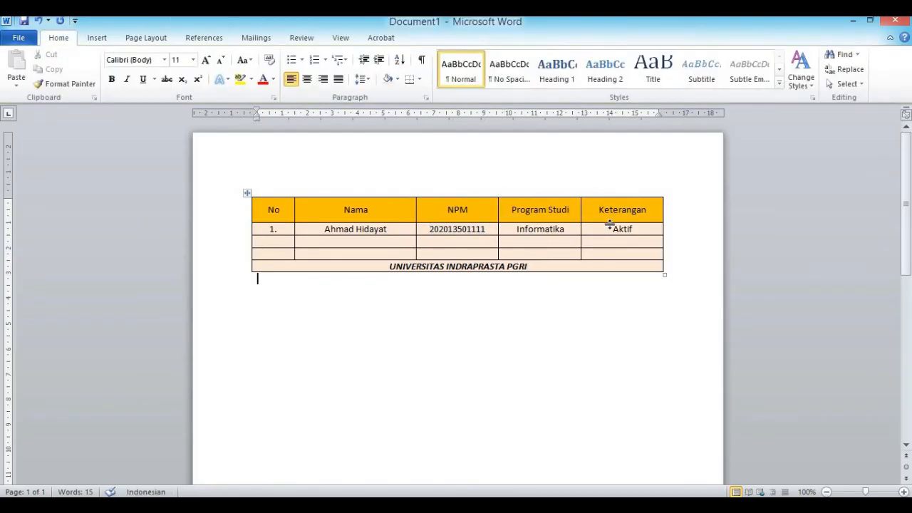
pyautogui.moveTo(607, 237); pyautogui.dragTo(608, 251)
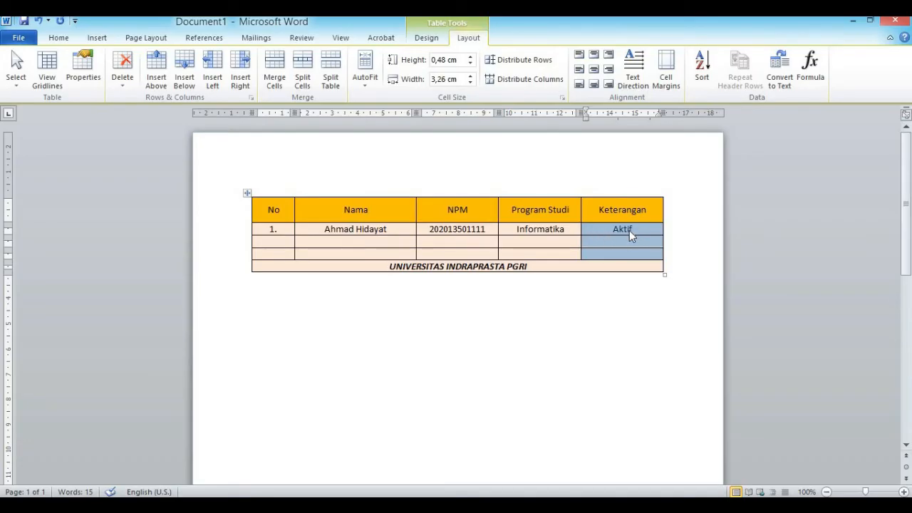
pyautogui.click(272, 77)
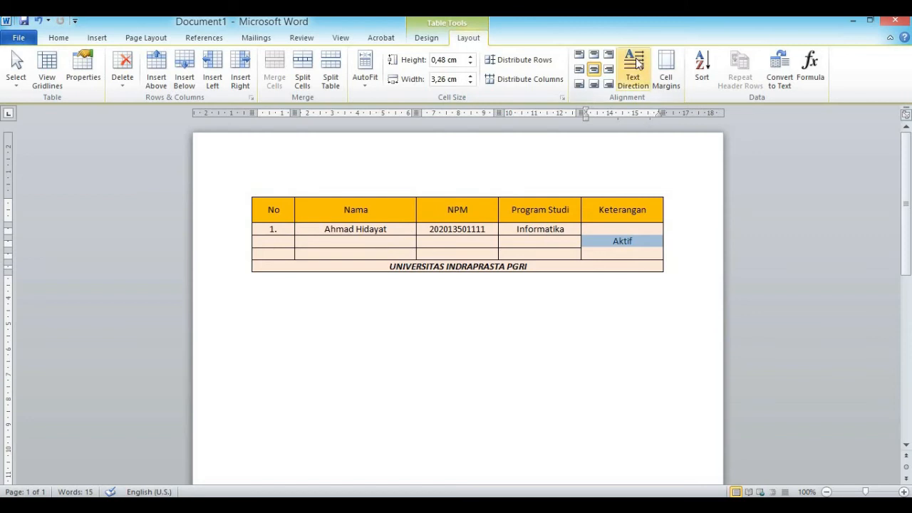
# Set the merged Aktif cell's text direction to vertical so Aktif reads rotated
pyautogui.rightClick(627, 241)
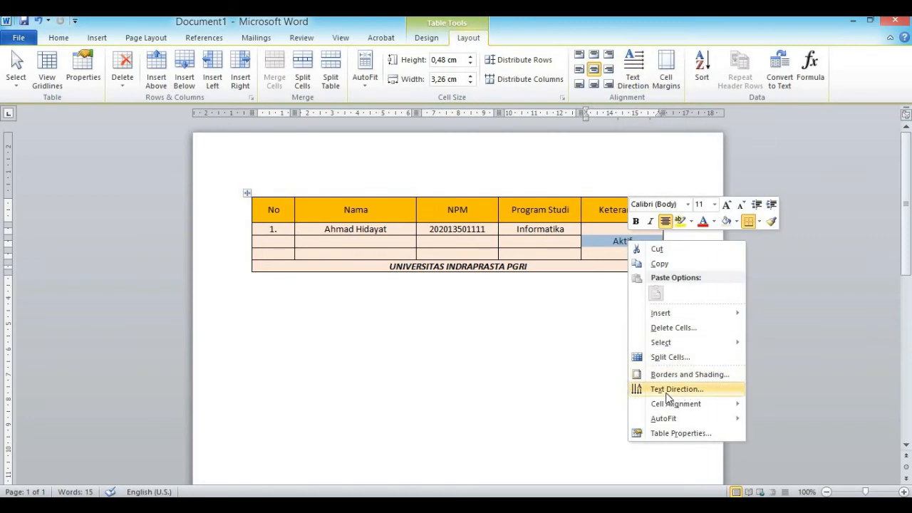
pyautogui.click(669, 396)
pyautogui.moveTo(468, 171); pyautogui.dragTo(199, 235)
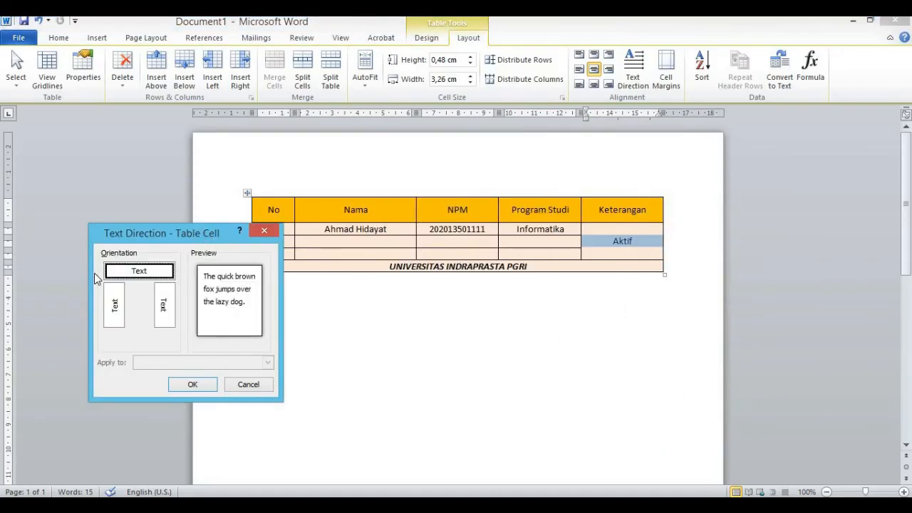
pyautogui.click(116, 304)
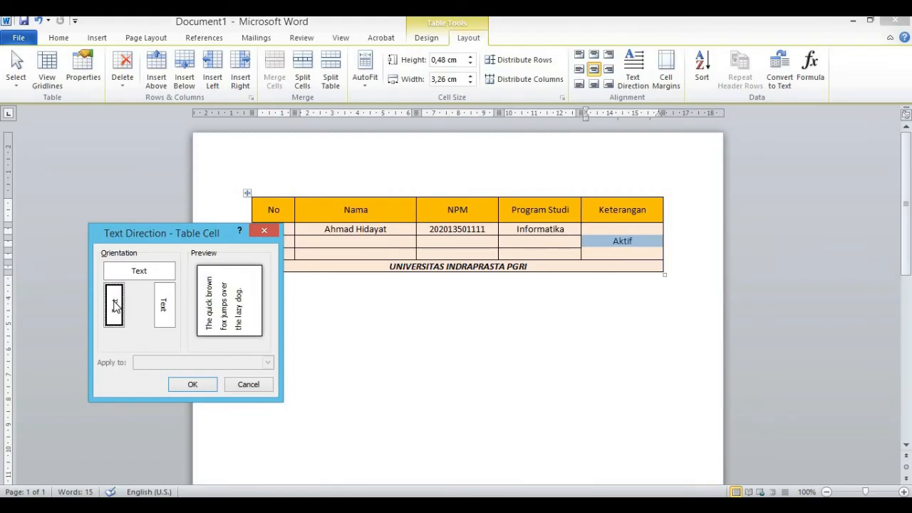
pyautogui.click(163, 306)
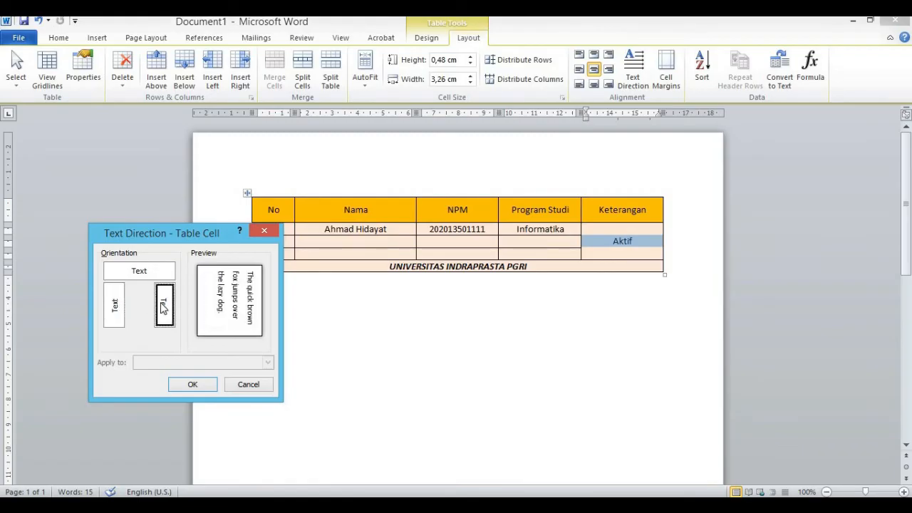
pyautogui.click(116, 305)
pyautogui.click(191, 383)
pyautogui.click(580, 380)
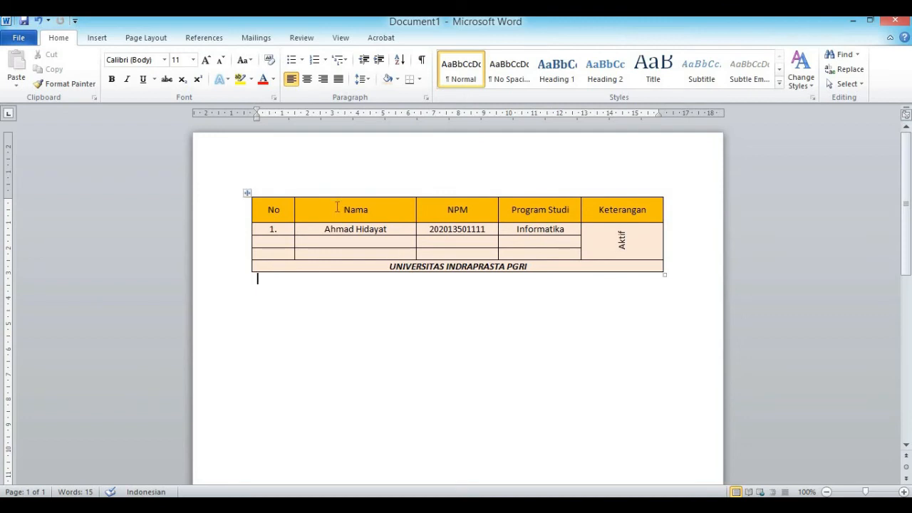
# Merge the Nama and NPM header cells so both words stack in one cell
pyautogui.moveTo(341, 208); pyautogui.dragTo(430, 207)
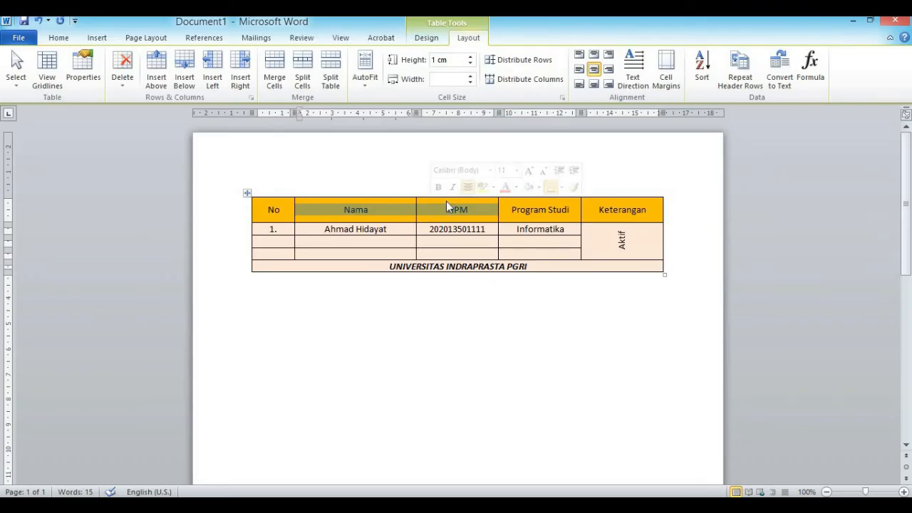
pyautogui.rightClick(404, 206)
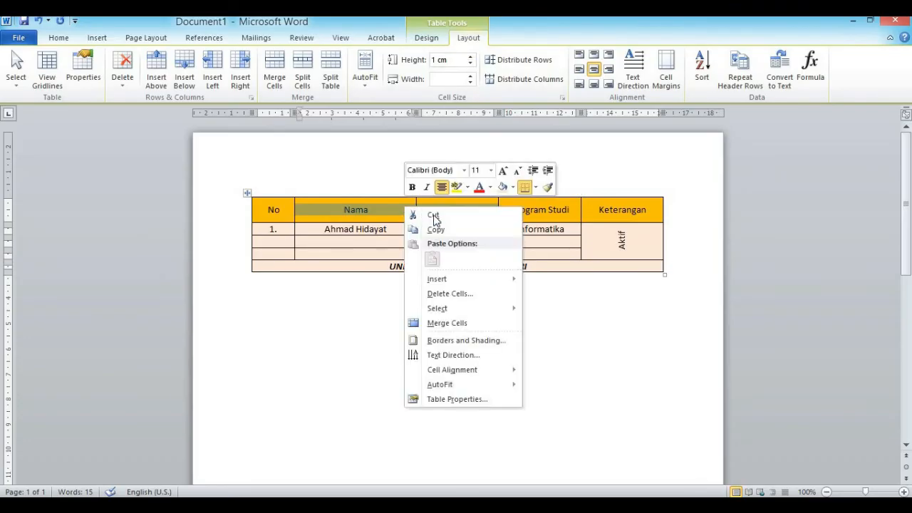
pyautogui.click(450, 326)
pyautogui.click(454, 366)
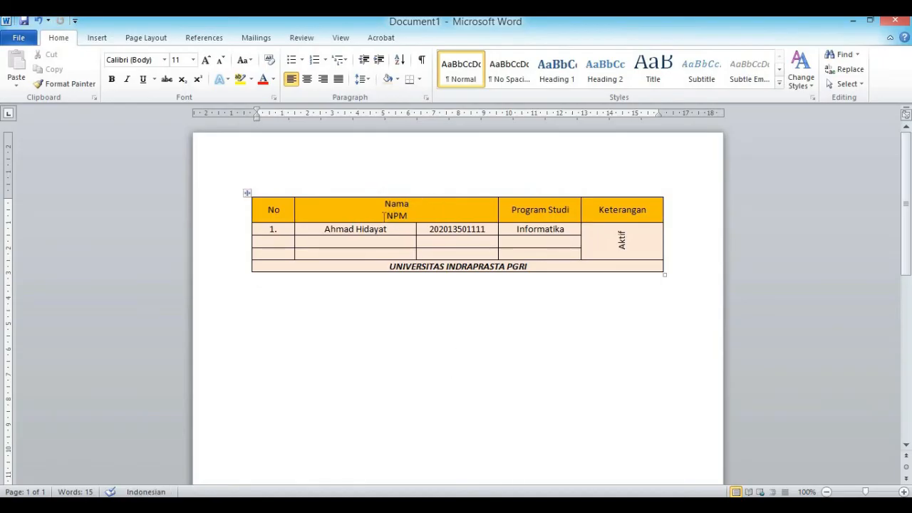
pyautogui.click(385, 207)
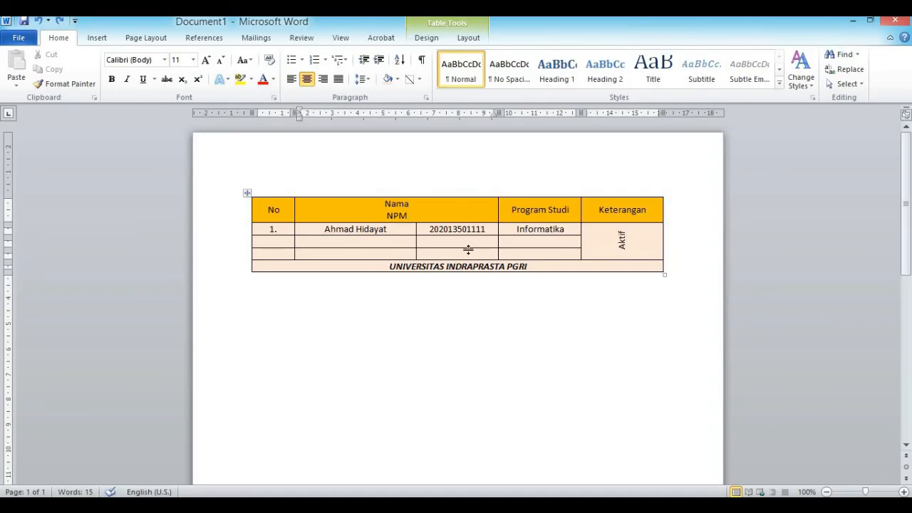
pyautogui.click(418, 83)
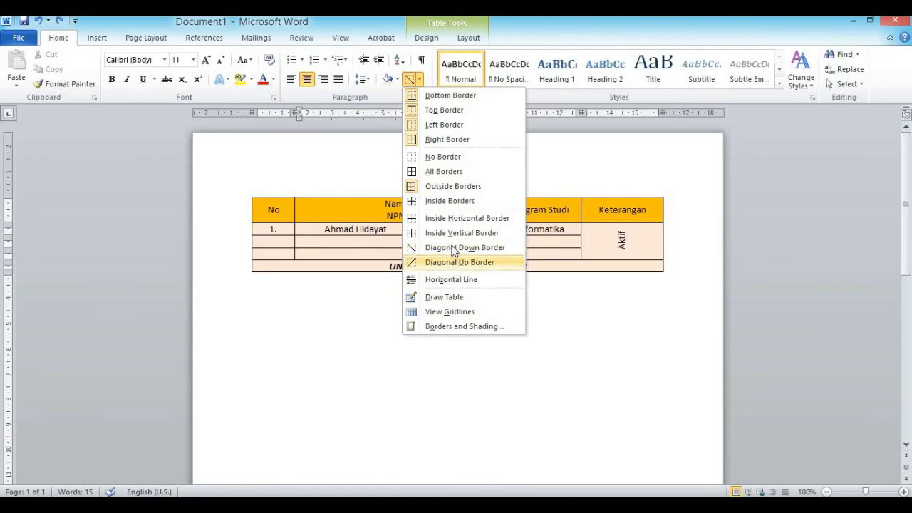
# Add a Diagonal Up border to the Nama/NPM header, left-aligning Nama and right-aligning NPM
pyautogui.click(450, 264)
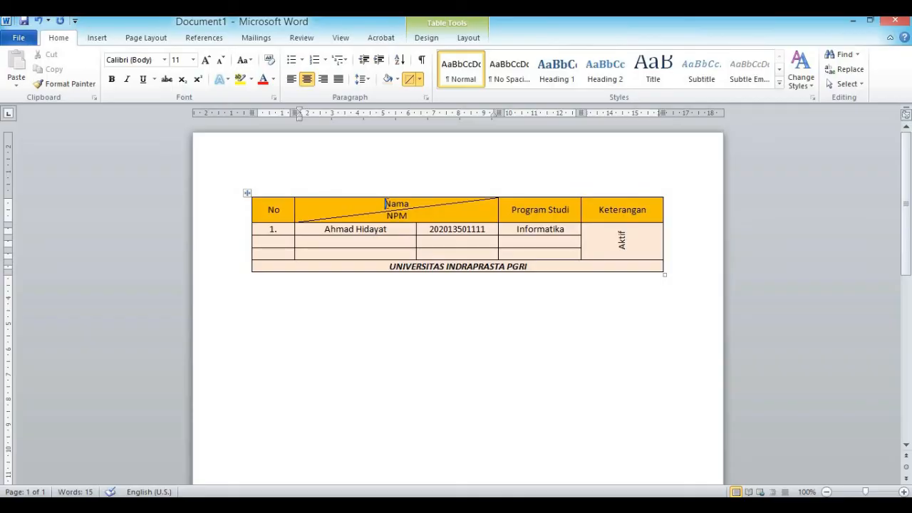
pyautogui.click(292, 80)
pyautogui.click(388, 218)
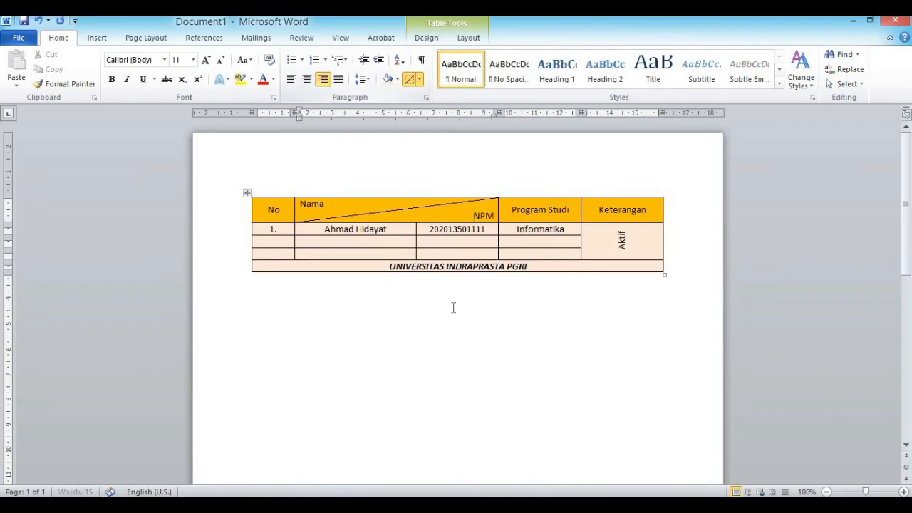
pyautogui.click(480, 330)
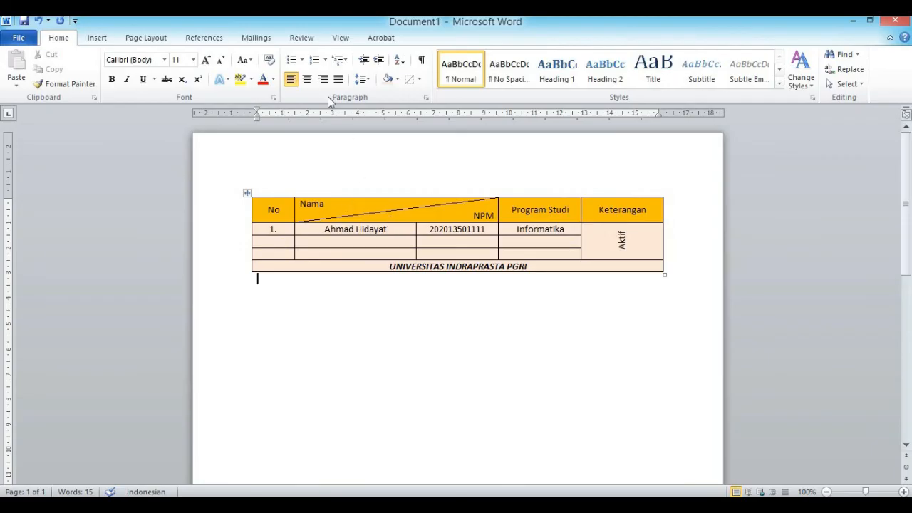
pyautogui.click(413, 215)
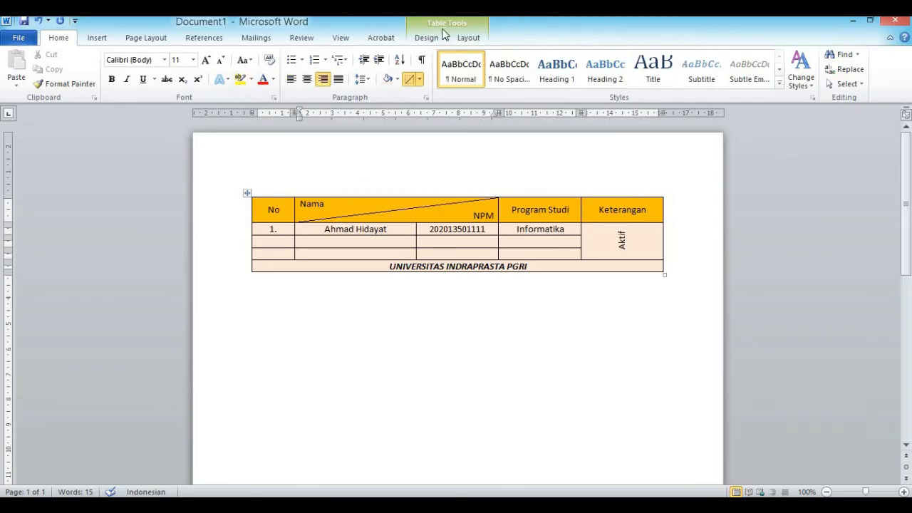
pyautogui.click(429, 37)
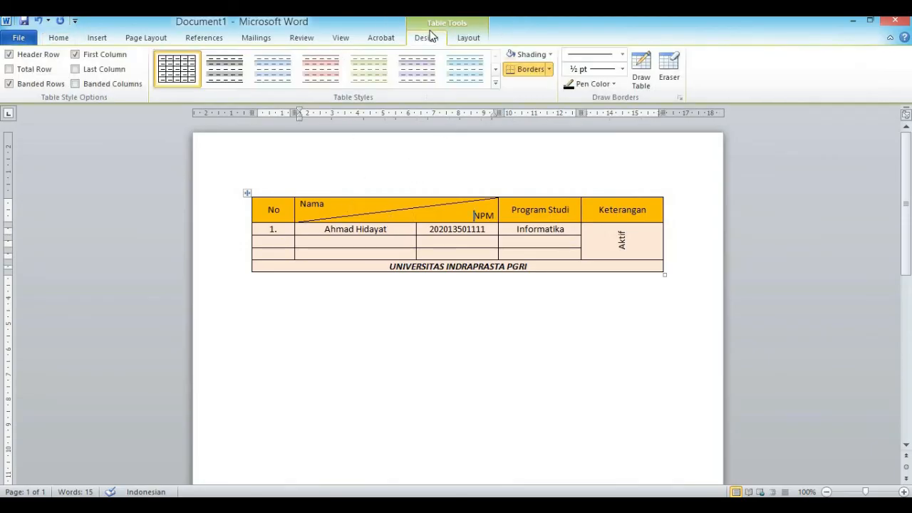
pyautogui.click(641, 68)
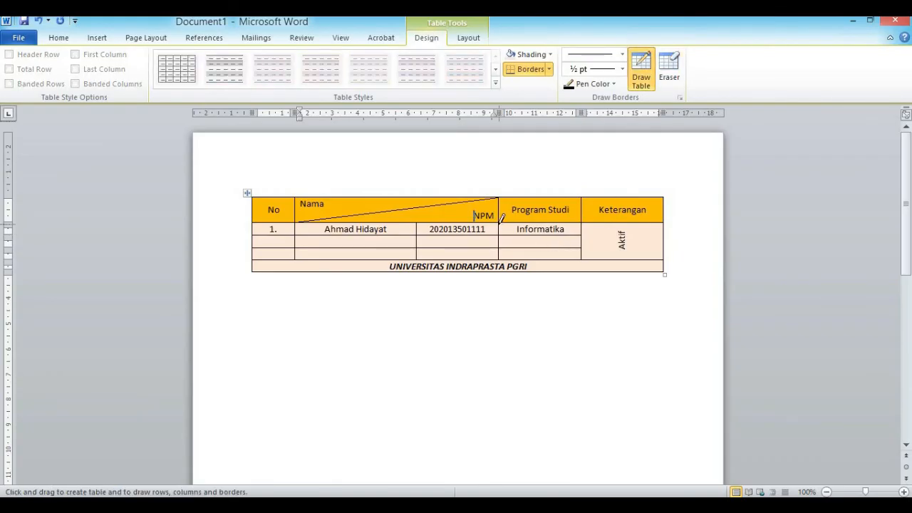
pyautogui.moveTo(501, 221); pyautogui.dragTo(595, 195)
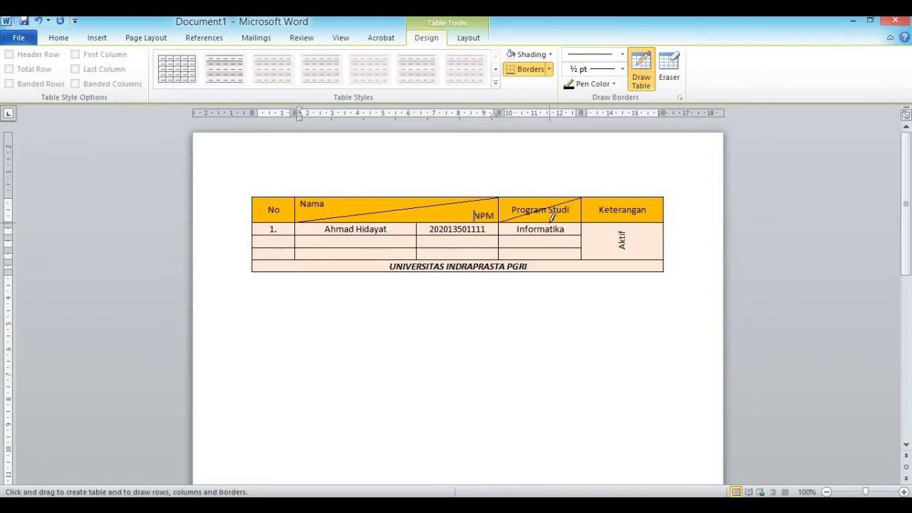
pyautogui.hotkey('ctrl', 'z')
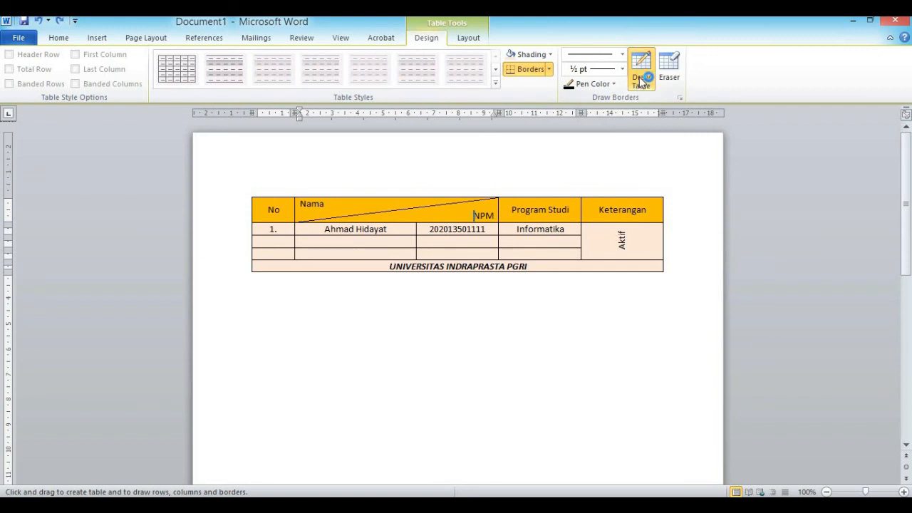
pyautogui.click(70, 39)
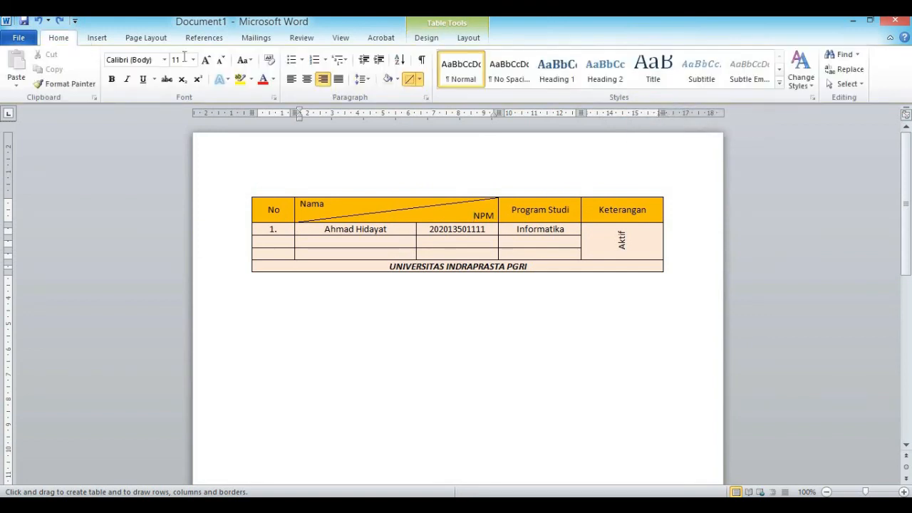
pyautogui.click(419, 79)
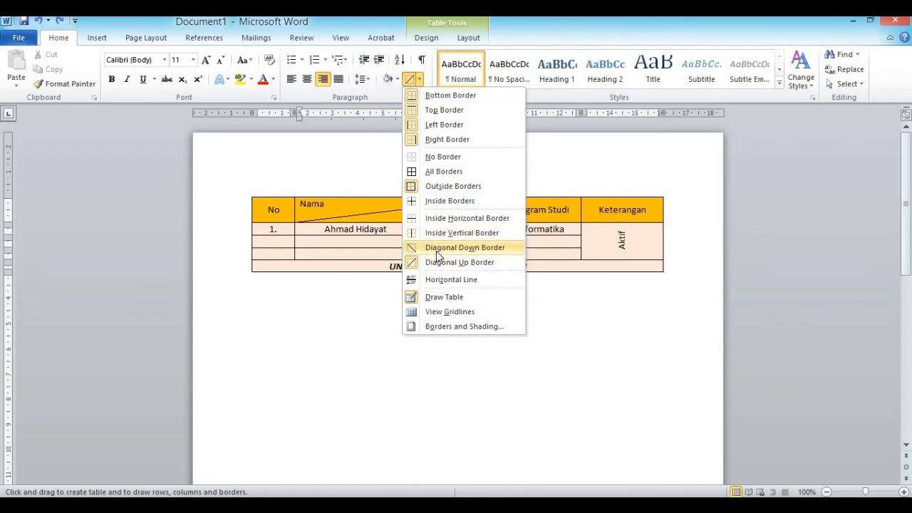
pyautogui.click(313, 320)
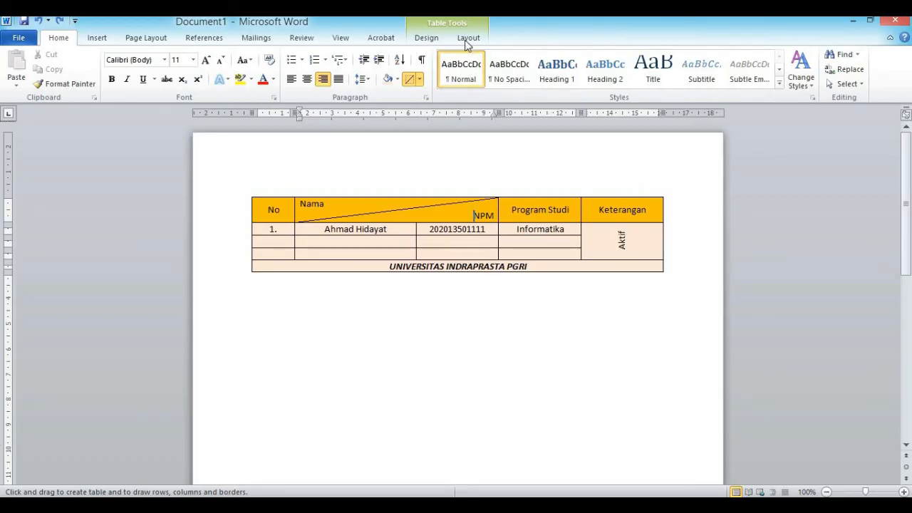
pyautogui.click(442, 39)
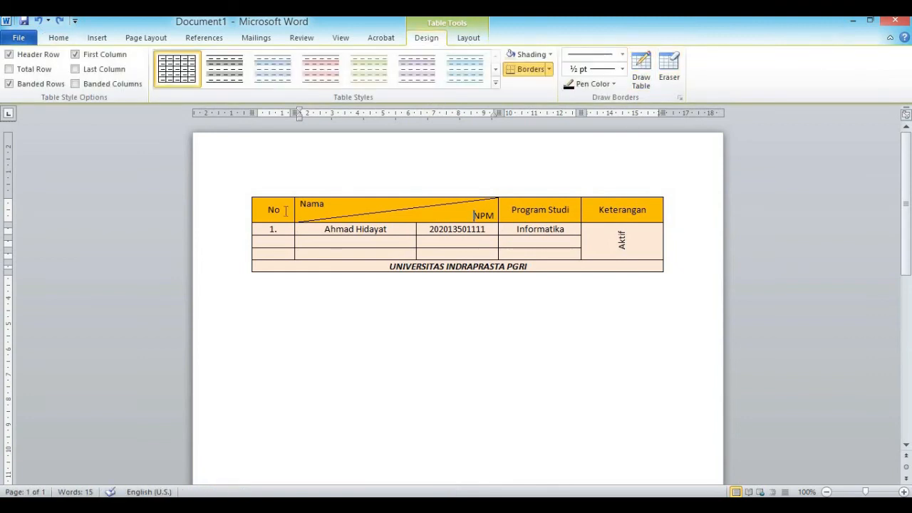
pyautogui.moveTo(271, 228); pyautogui.dragTo(551, 228)
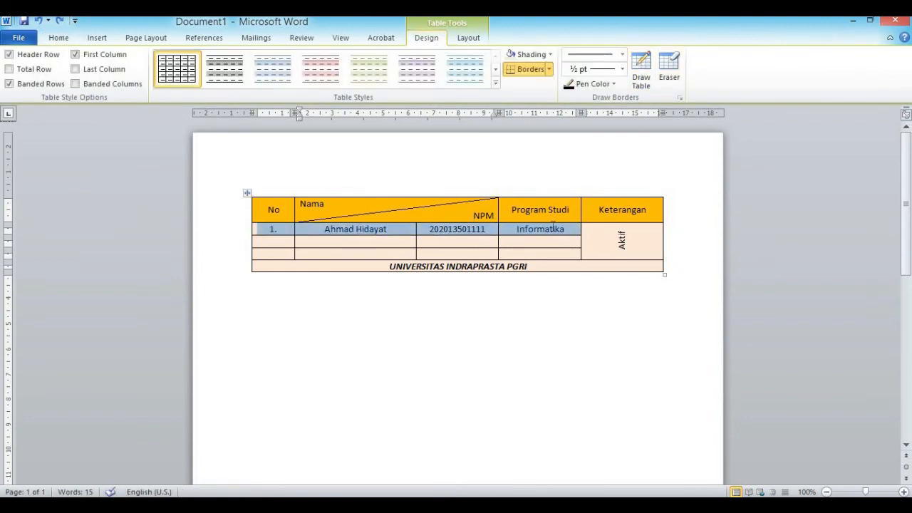
pyautogui.rightClick(552, 229)
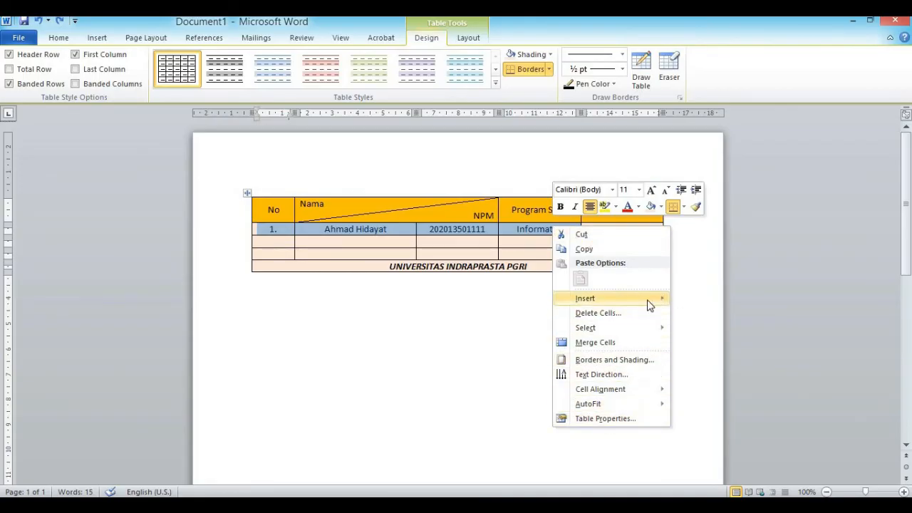
pyautogui.moveTo(650, 304)
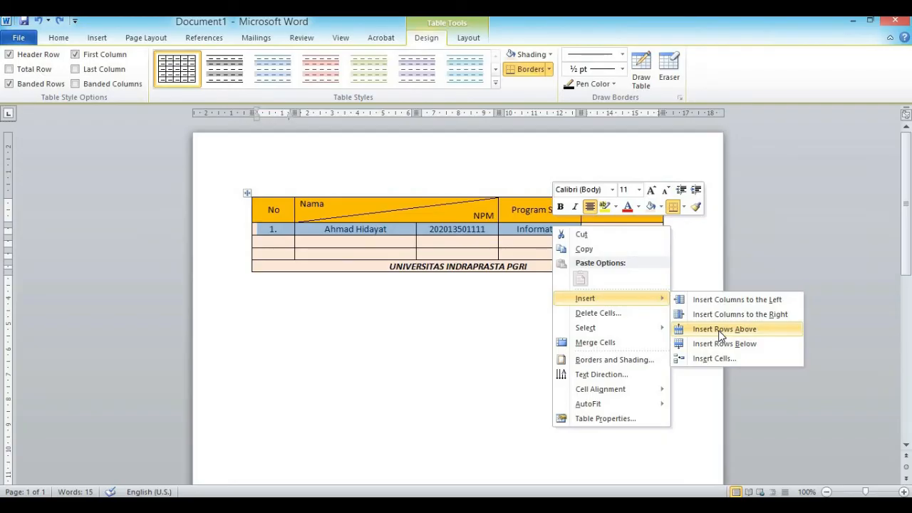
pyautogui.click(445, 368)
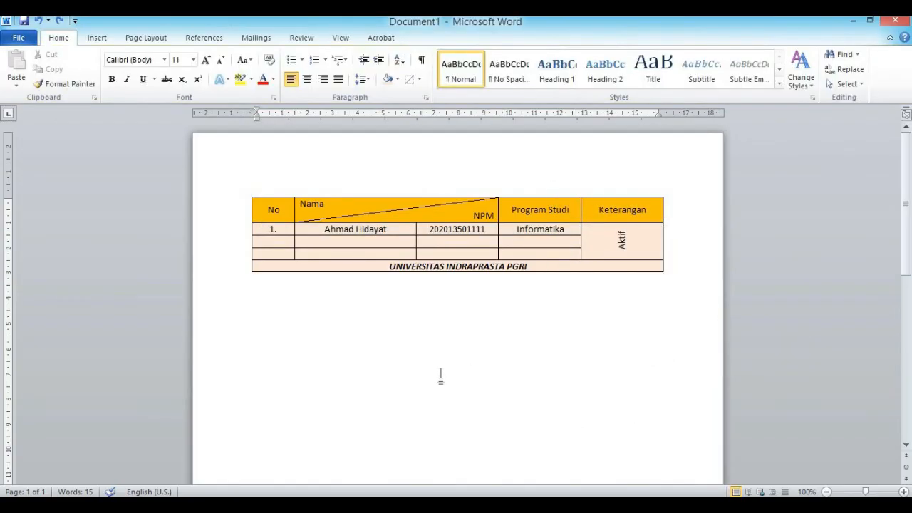